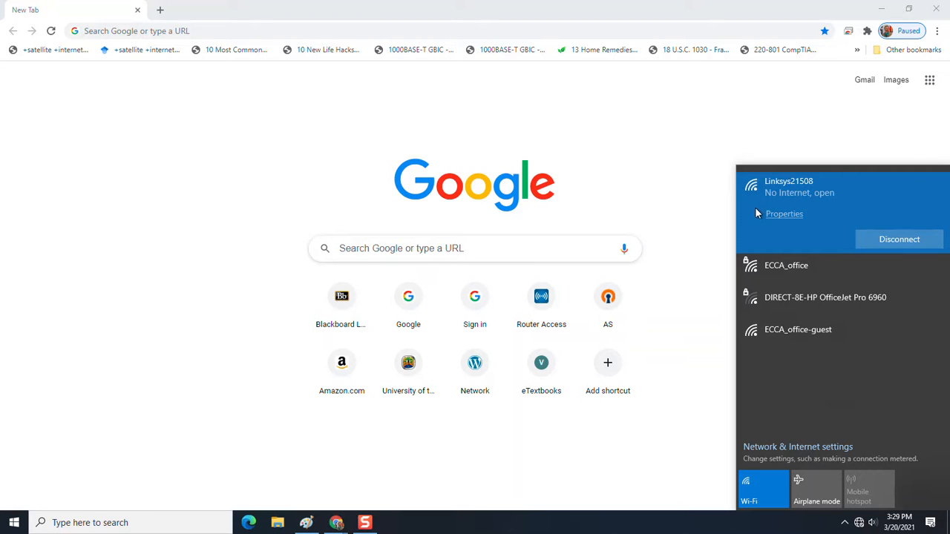
# Load the router admin address 192.168.1.1 in a new Chrome tab
pyautogui.click(448, 33)
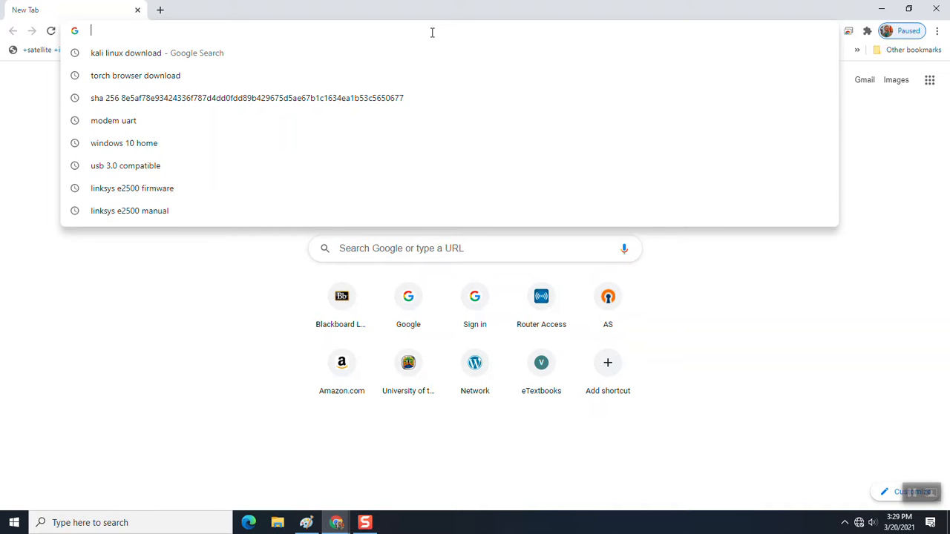
pyautogui.write('192.1')
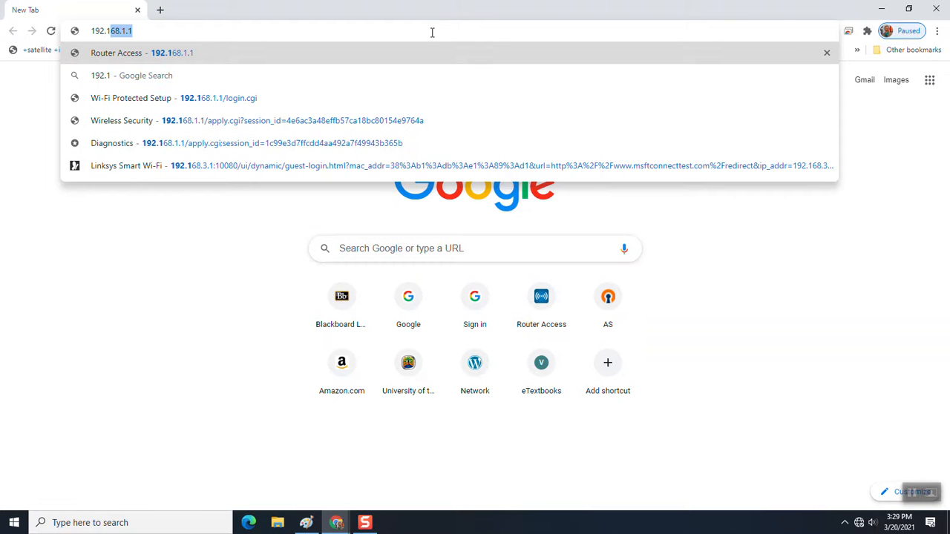
pyautogui.write('68.1.1')
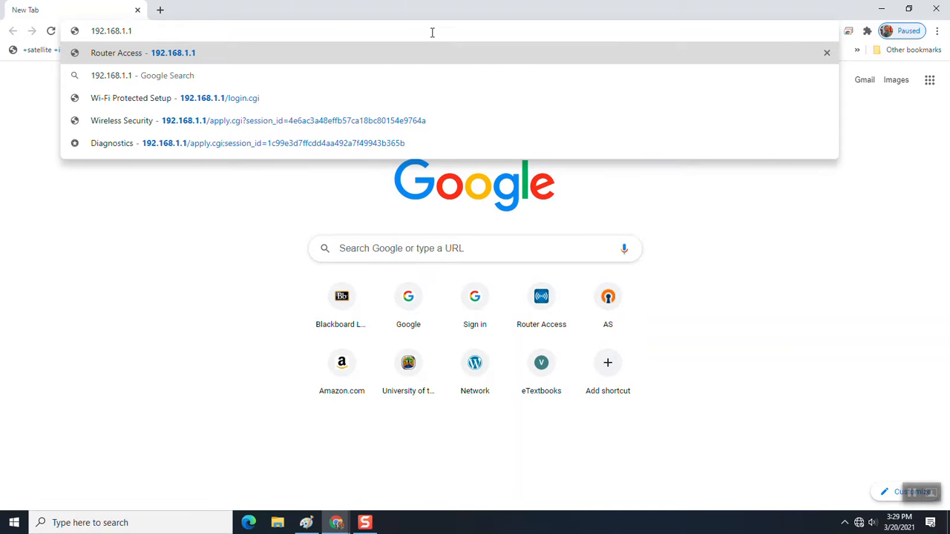
pyautogui.press('Return')
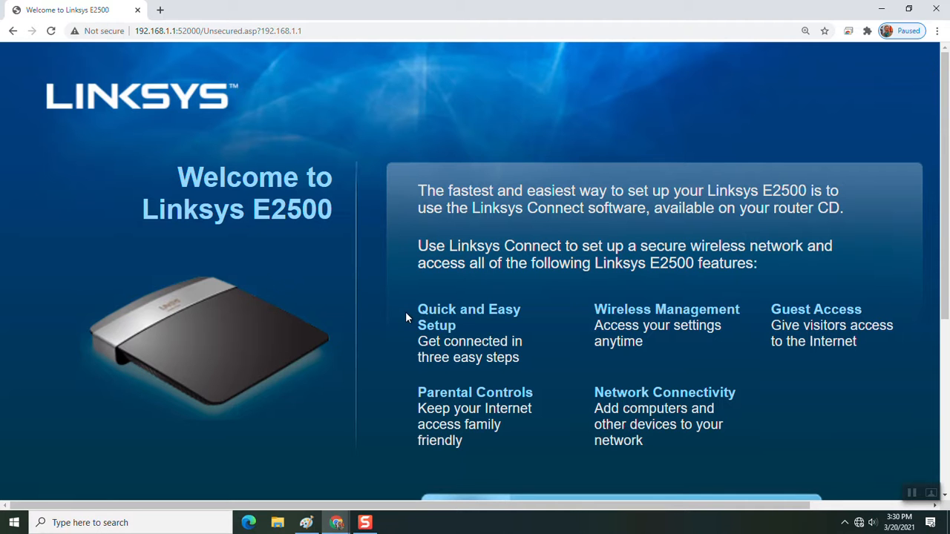
# Zoom the Linksys welcome page to fit, then choose to continue with an unsecured network
pyautogui.hotkey('ctrl', '-')
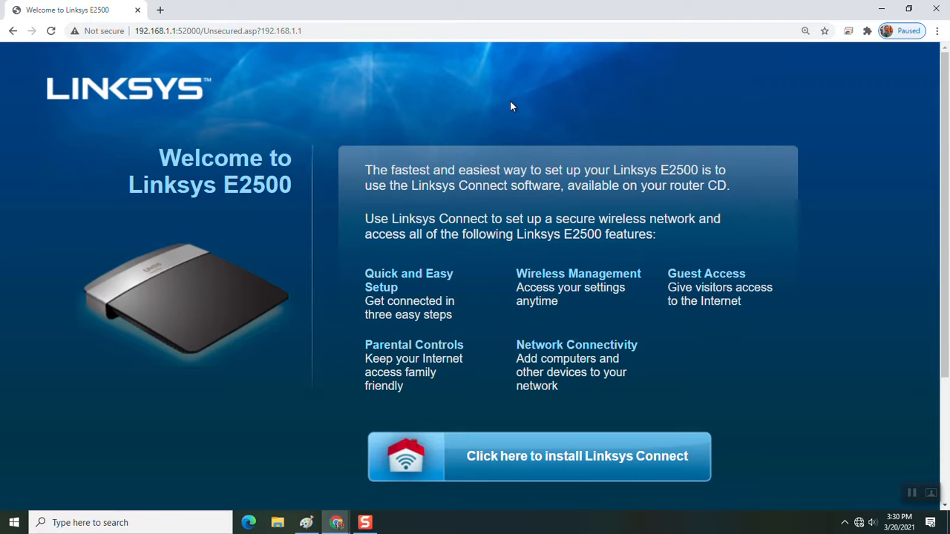
pyautogui.hotkey('ctrl', '-')
pyautogui.hotkey('ctrl', '-')
pyautogui.hotkey('ctrl', '-')
pyautogui.hotkey('ctrl', '+')
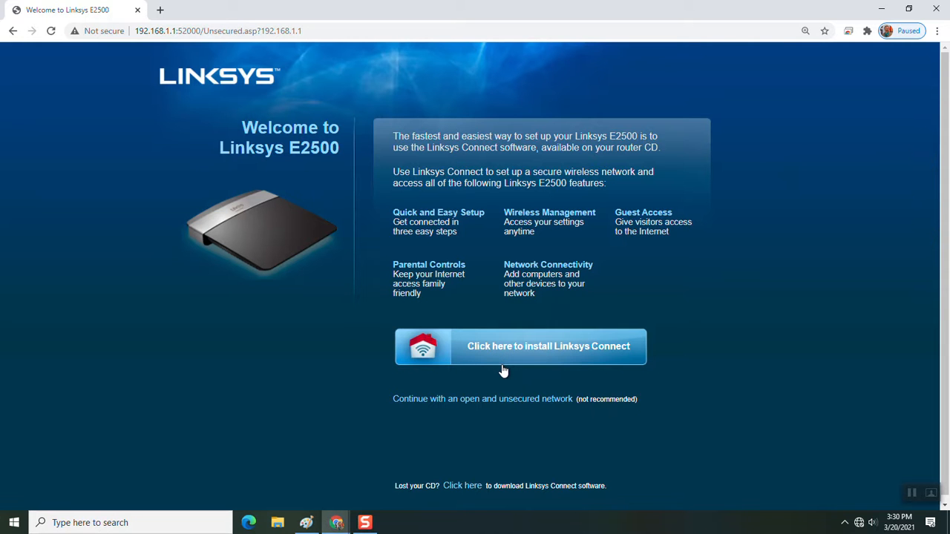
pyautogui.click(496, 402)
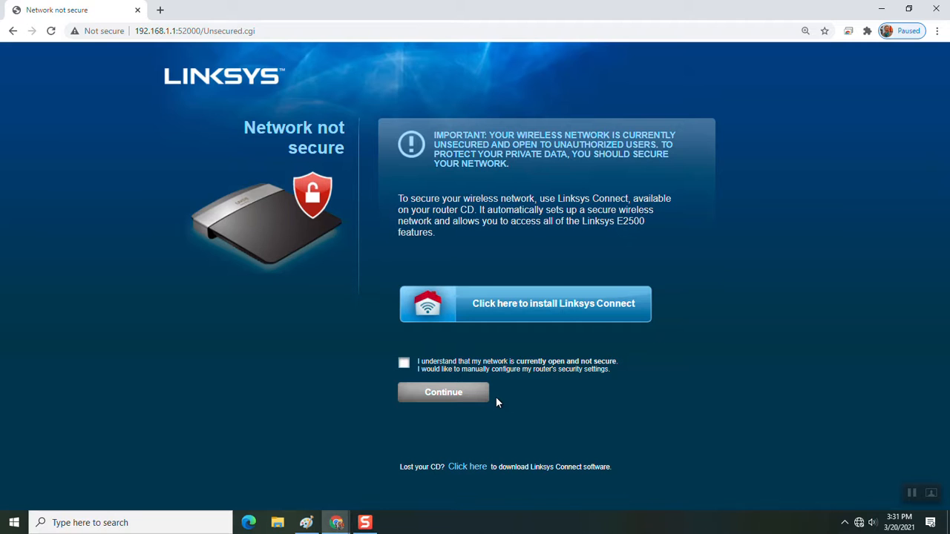
# Acknowledge the open, unsecured network risk and proceed to the Router Access login
pyautogui.click(404, 364)
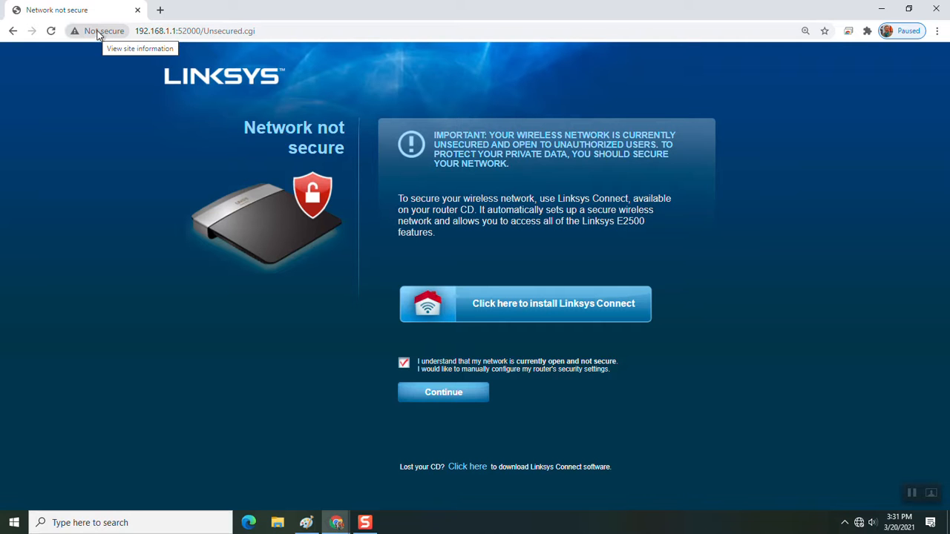
pyautogui.click(424, 395)
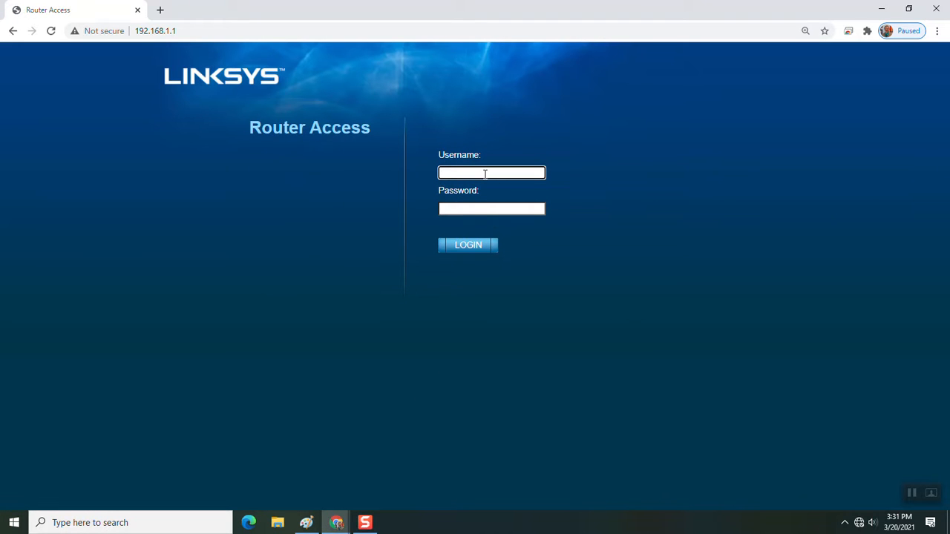
# Log in to the router by entering the admin password in the Password field
pyautogui.click(476, 208)
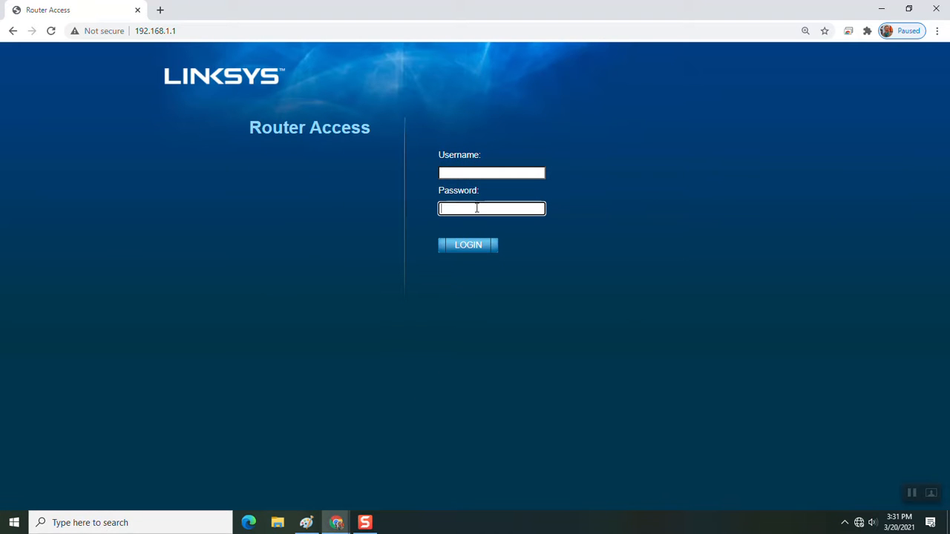
pyautogui.press('Return')
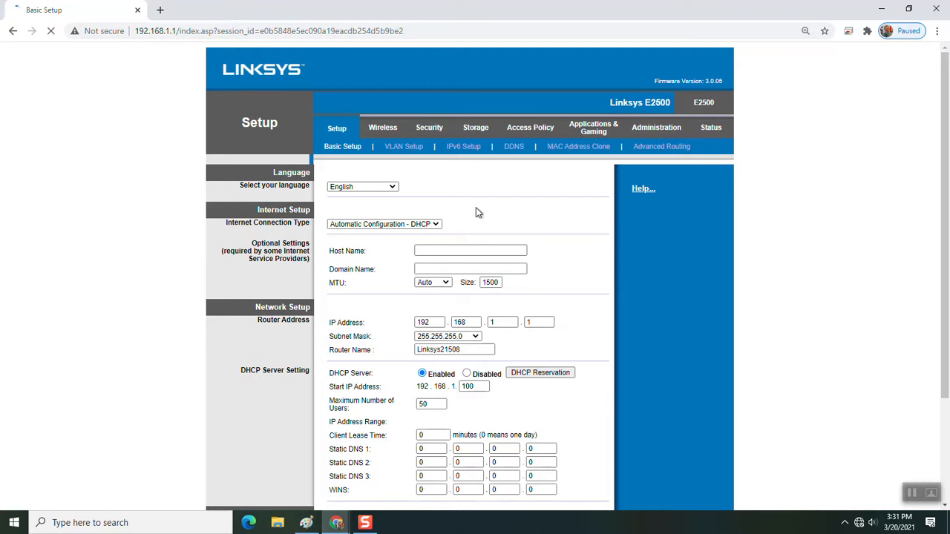
# Dismiss the advanced-utility warning with 'Do not show me this again' ticked, reaching Administration Management
pyautogui.click(663, 132)
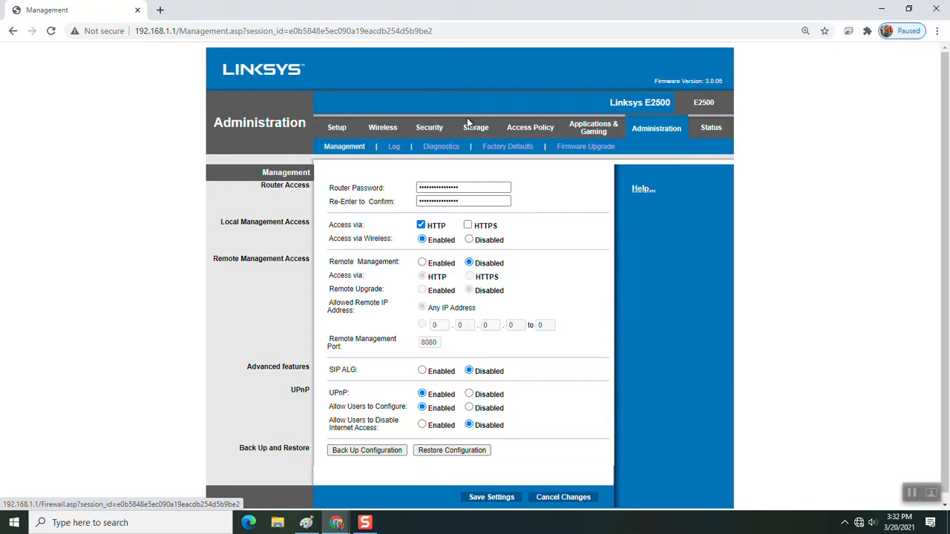
pyautogui.click(345, 130)
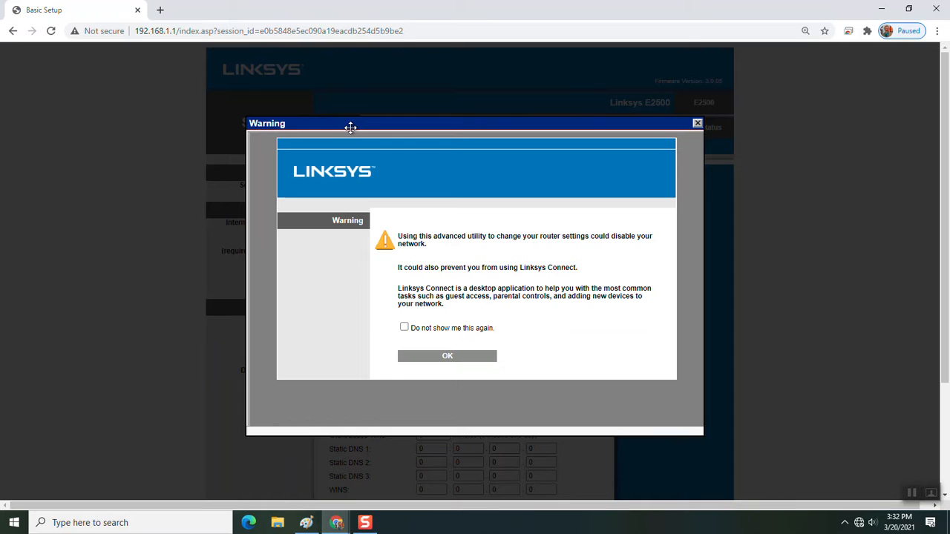
pyautogui.click(404, 328)
pyautogui.click(452, 359)
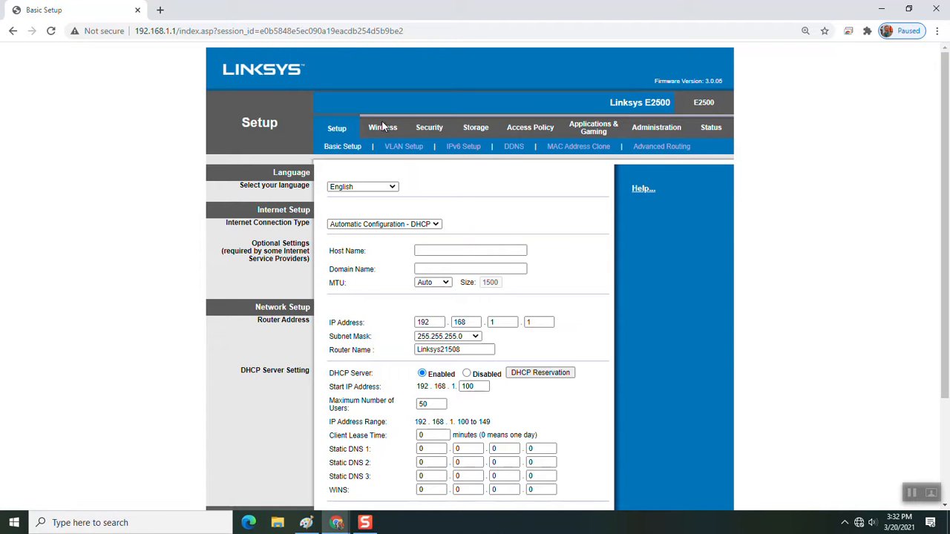
pyautogui.click(642, 131)
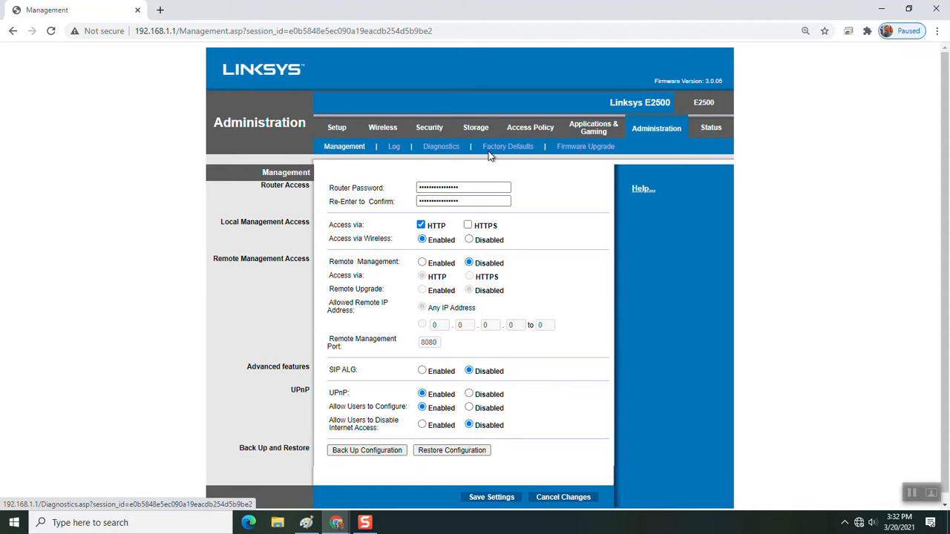
# Enable HTTPS alongside HTTP for local management access on the Management page
pyautogui.click(567, 151)
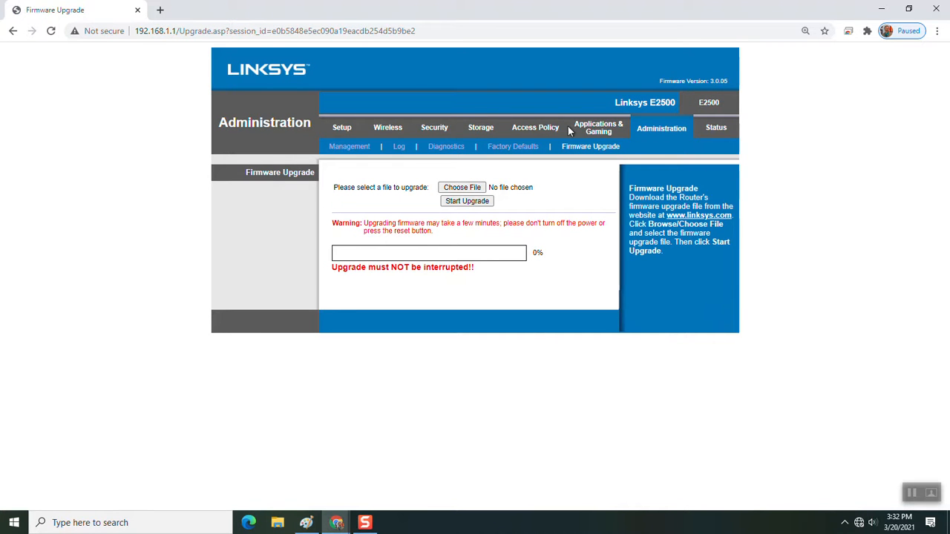
pyautogui.click(362, 149)
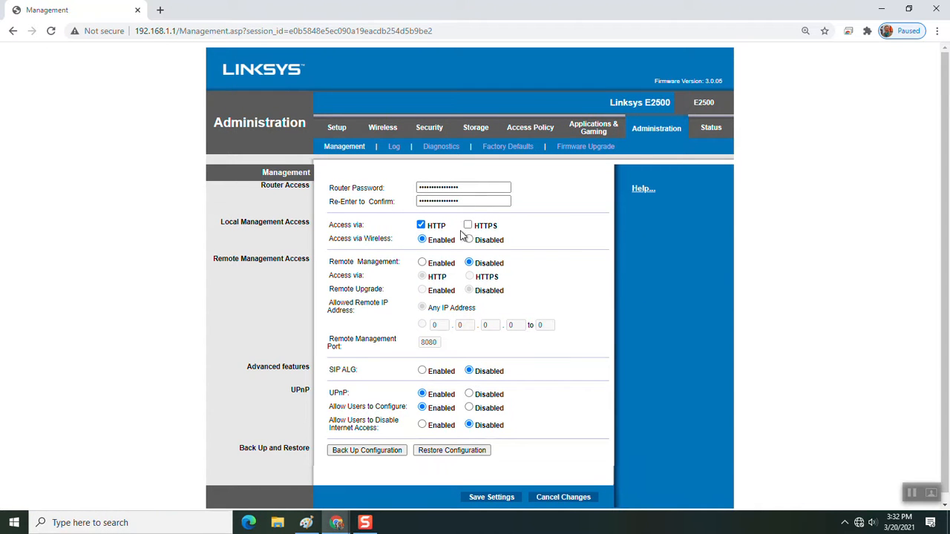
pyautogui.click(468, 228)
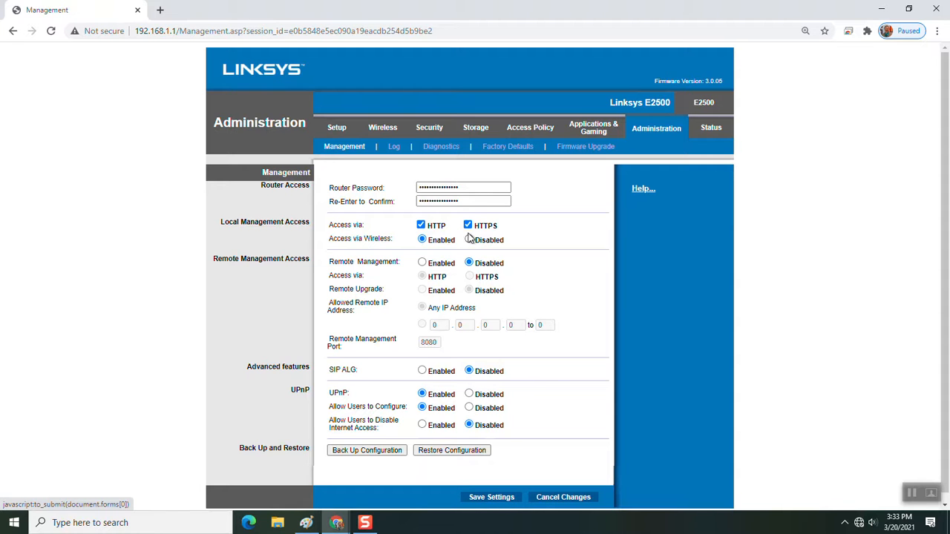
# Set and confirm a new router password, disable UPnP, and save the Management settings
pyautogui.moveTo(471, 190); pyautogui.dragTo(378, 184)
pyautogui.write('•••••••••')
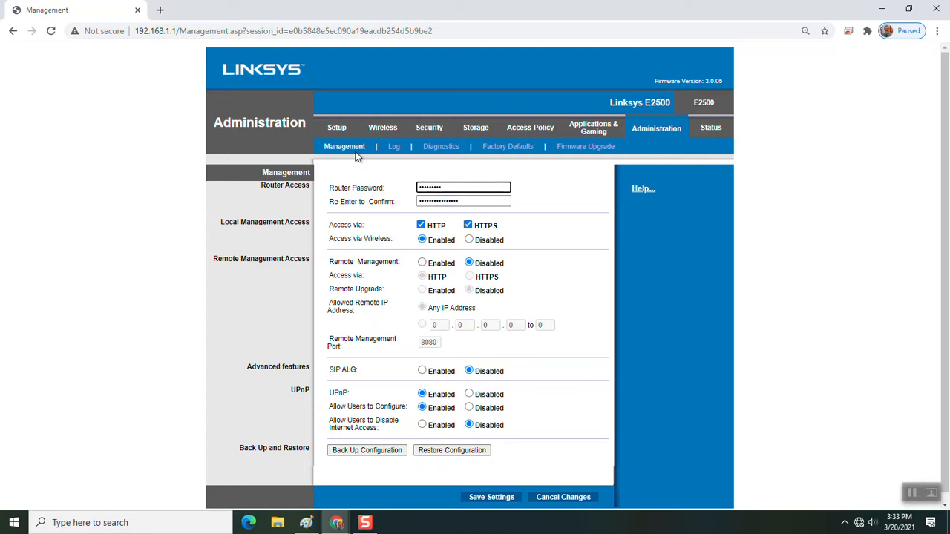
pyautogui.press('Tab')
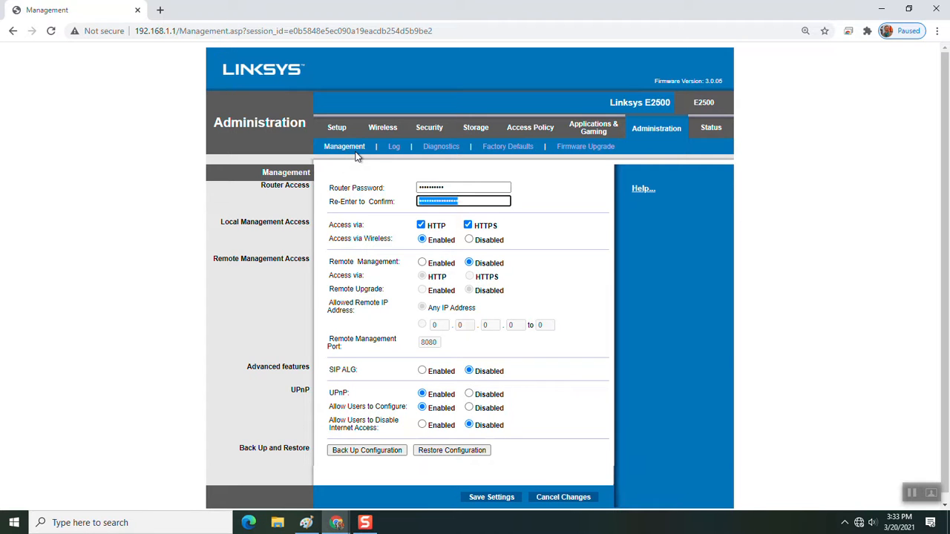
pyautogui.write('••••••••')
pyautogui.click(471, 397)
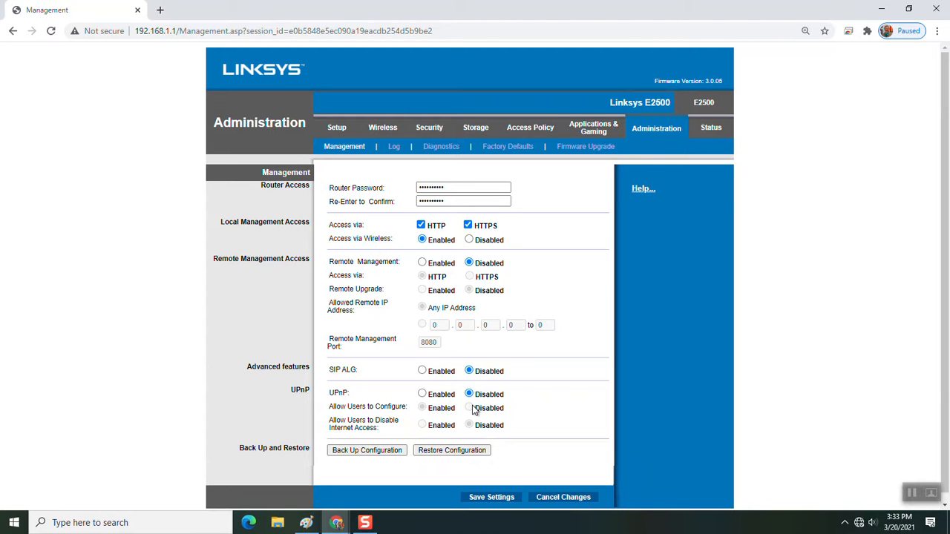
pyautogui.click(499, 498)
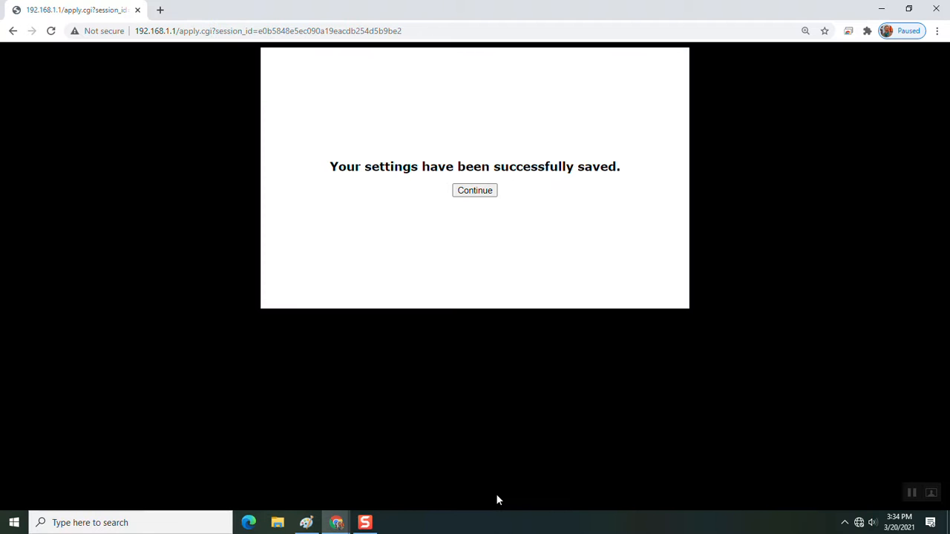
# Return to the Router Access login and enter the new router password
pyautogui.click(465, 193)
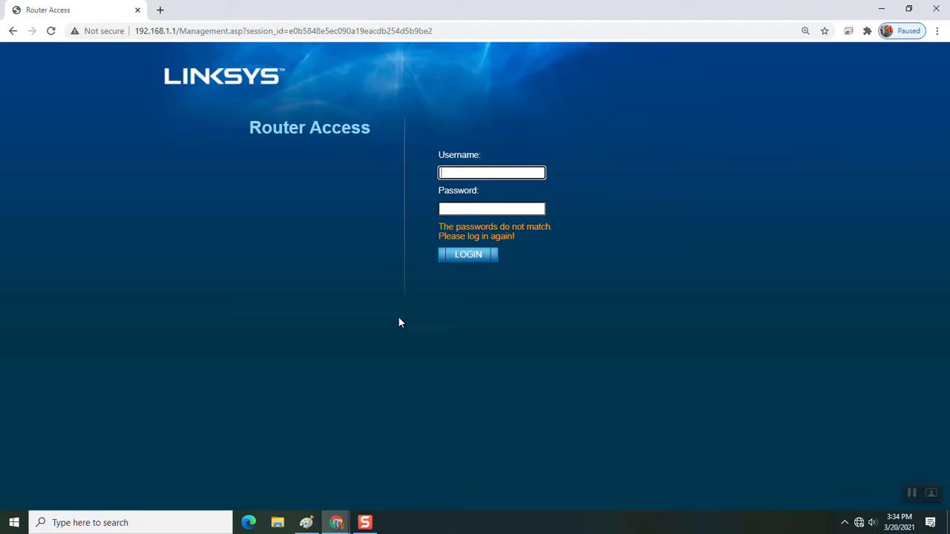
pyautogui.click(455, 208)
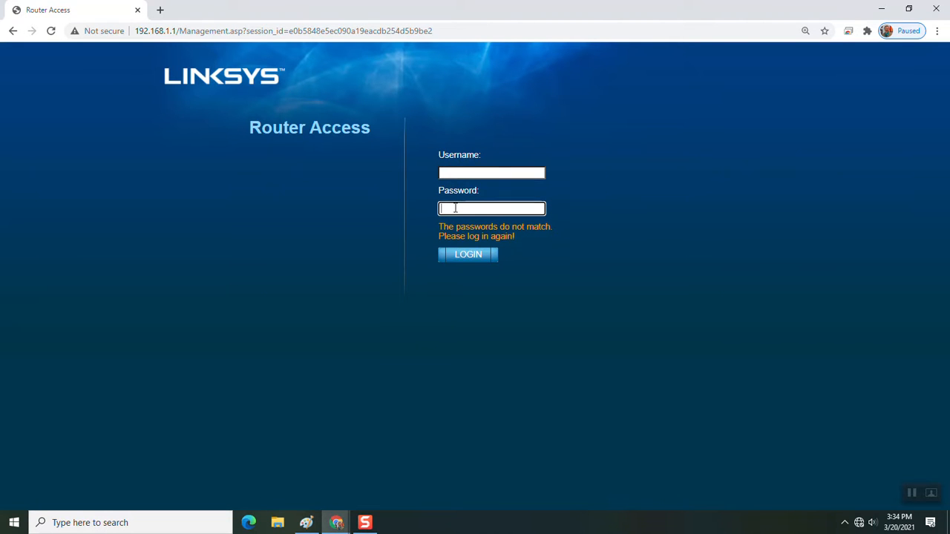
pyautogui.write('**********')
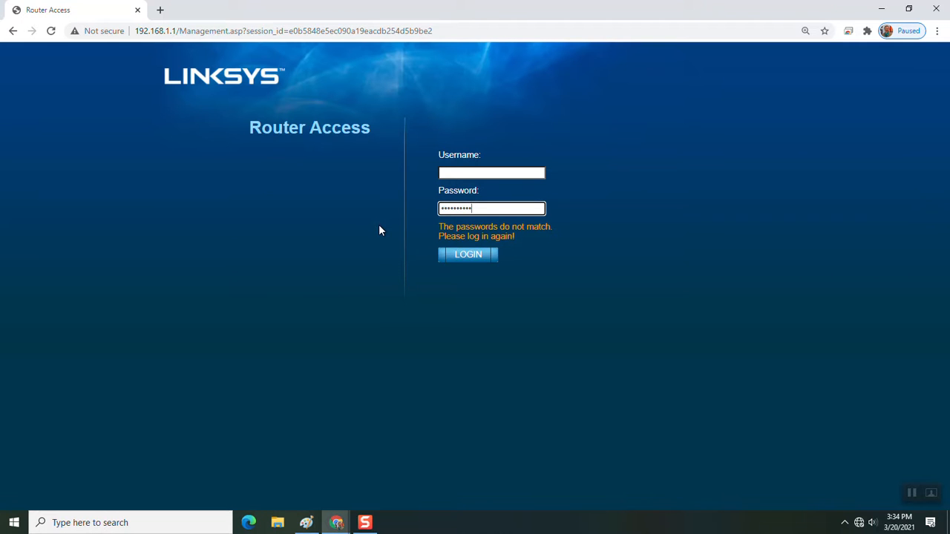
pyautogui.click(138, 33)
pyautogui.click(135, 33)
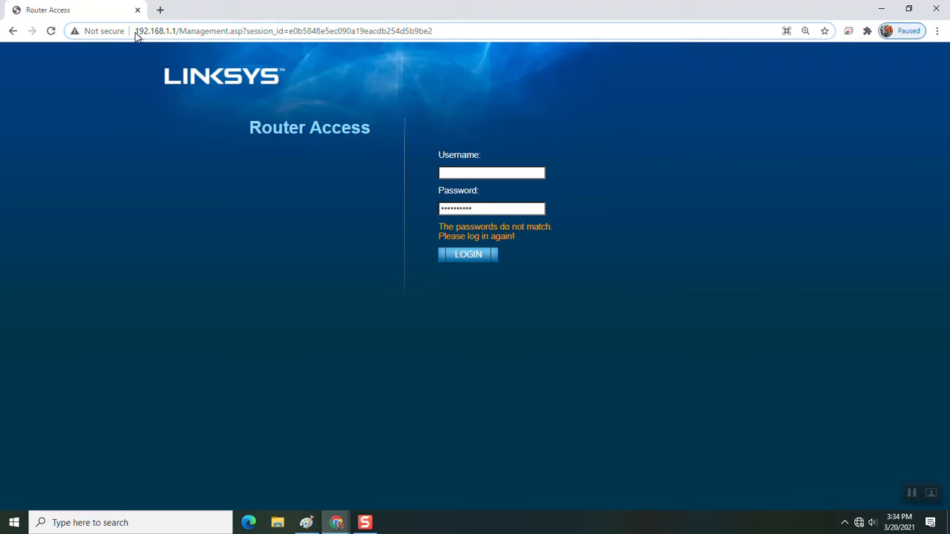
pyautogui.write('htt')
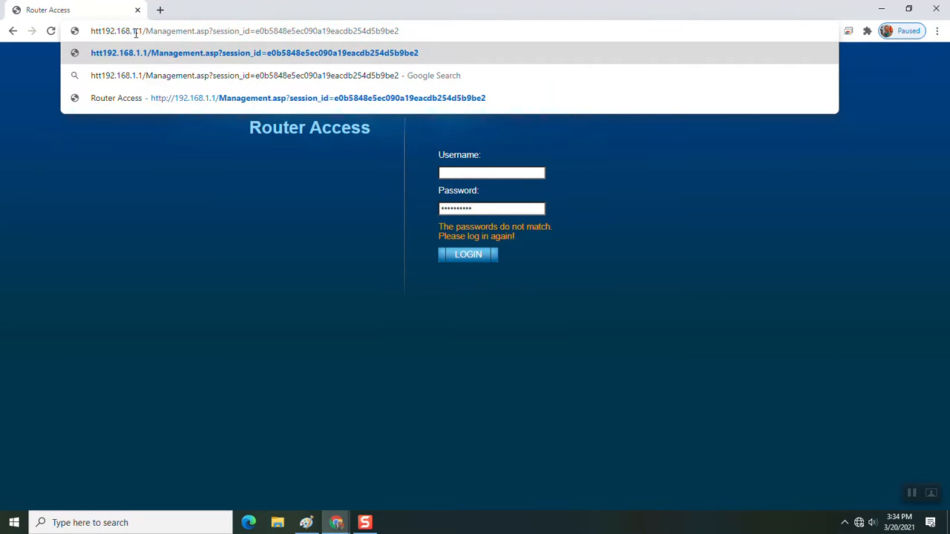
pyautogui.write('ps:')
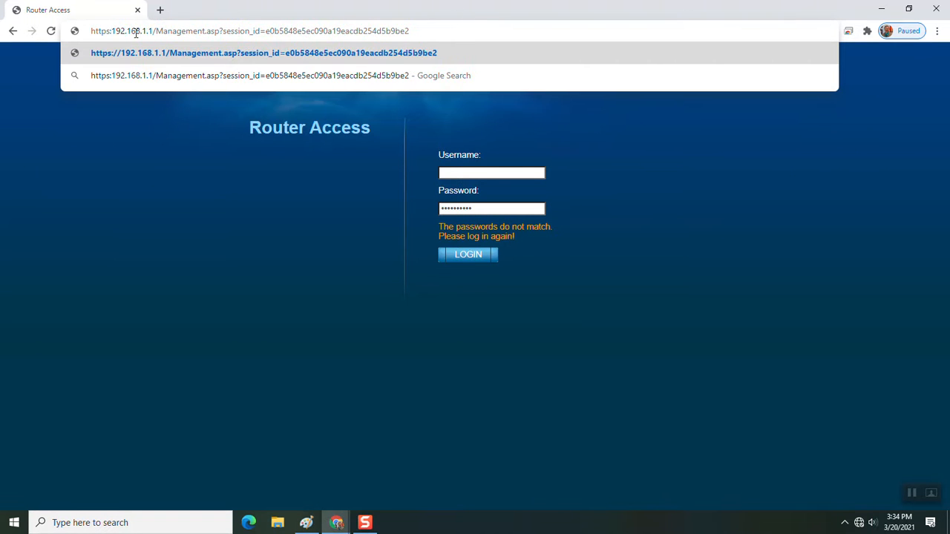
pyautogui.write('//')
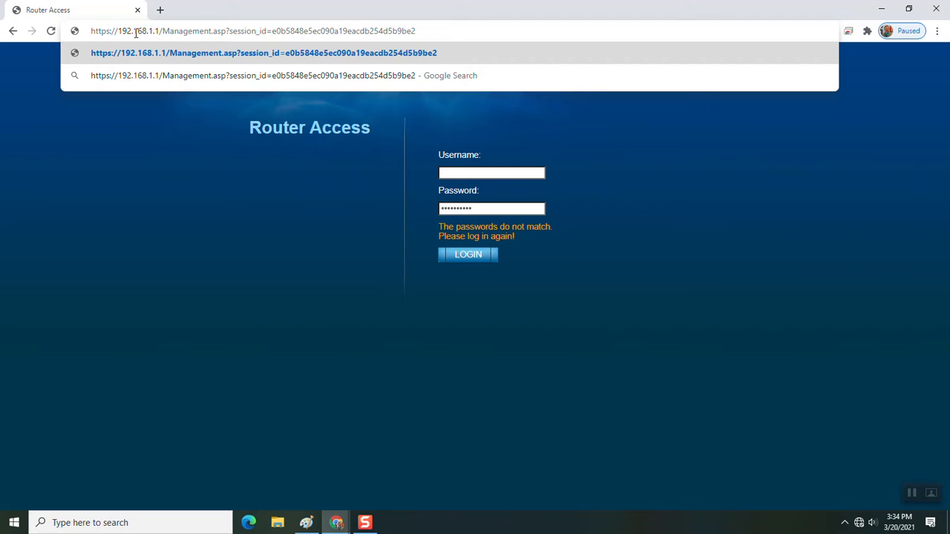
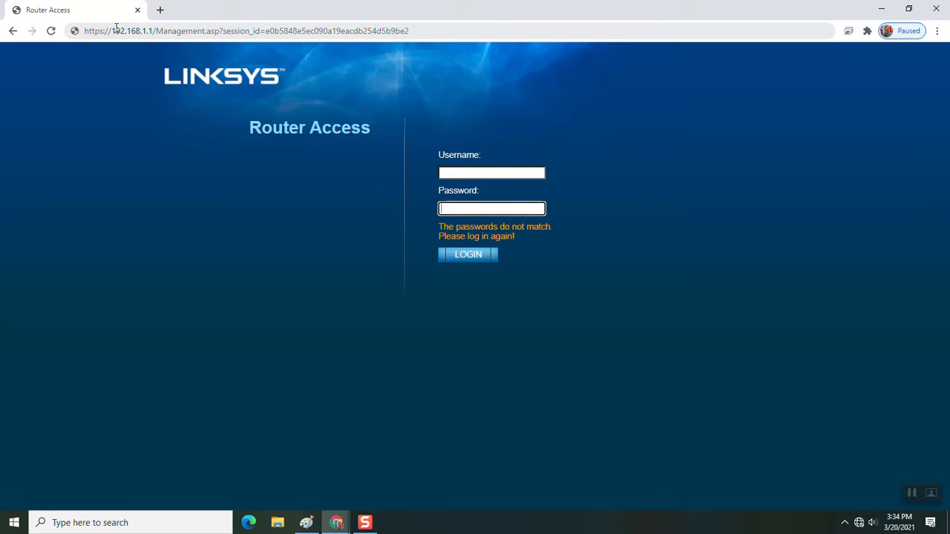
# Reload the 192.168.1.1 router management page from the address bar
pyautogui.click(416, 33)
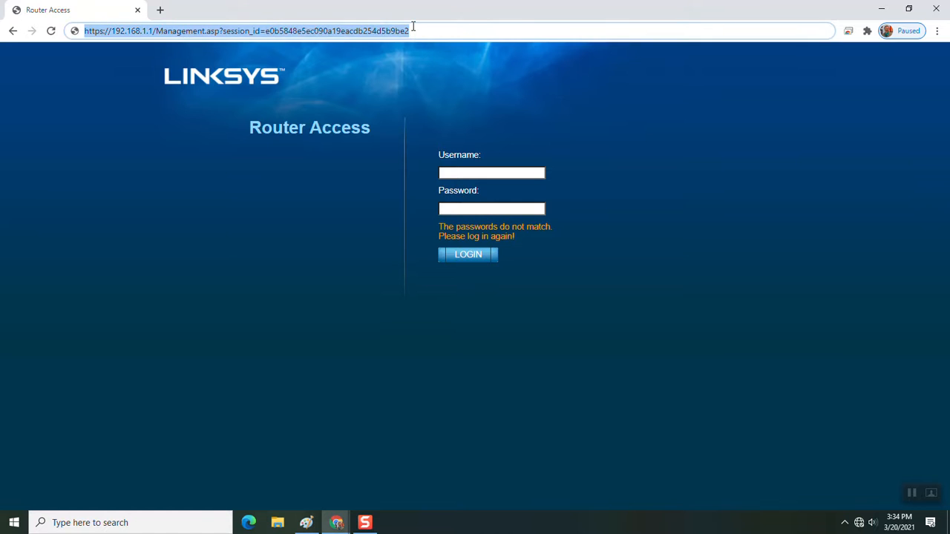
pyautogui.press('Return')
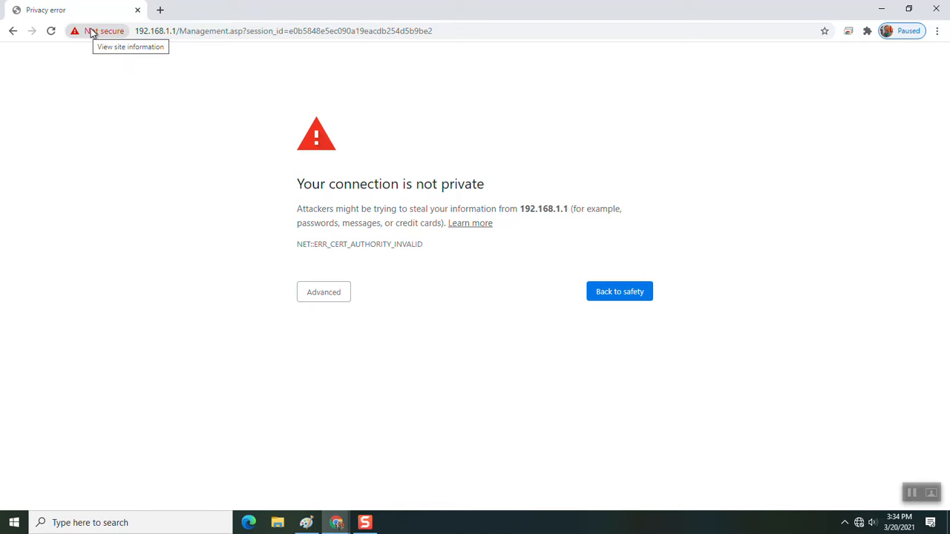
# Proceed past the 192.168.1.1 certificate warning and log in with the router password
pyautogui.click(340, 298)
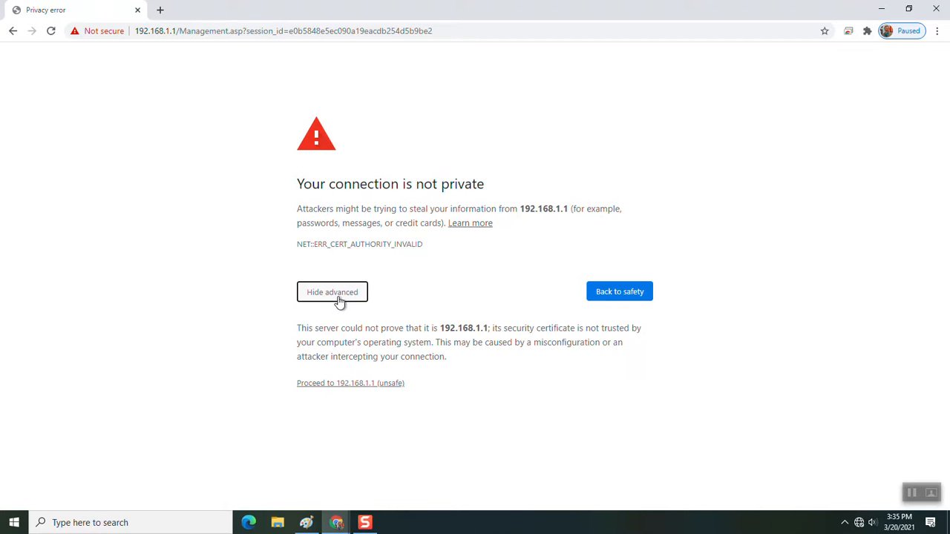
pyautogui.click(339, 385)
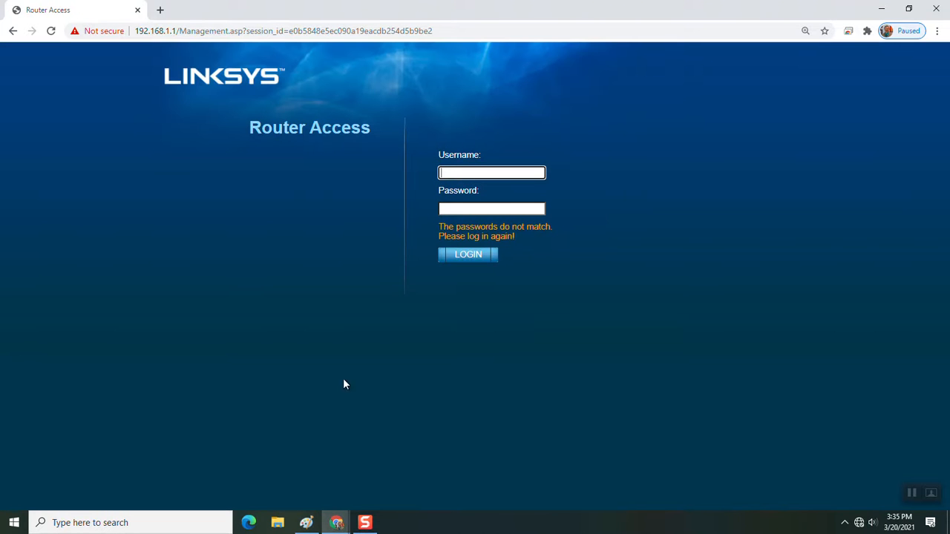
pyautogui.click(496, 212)
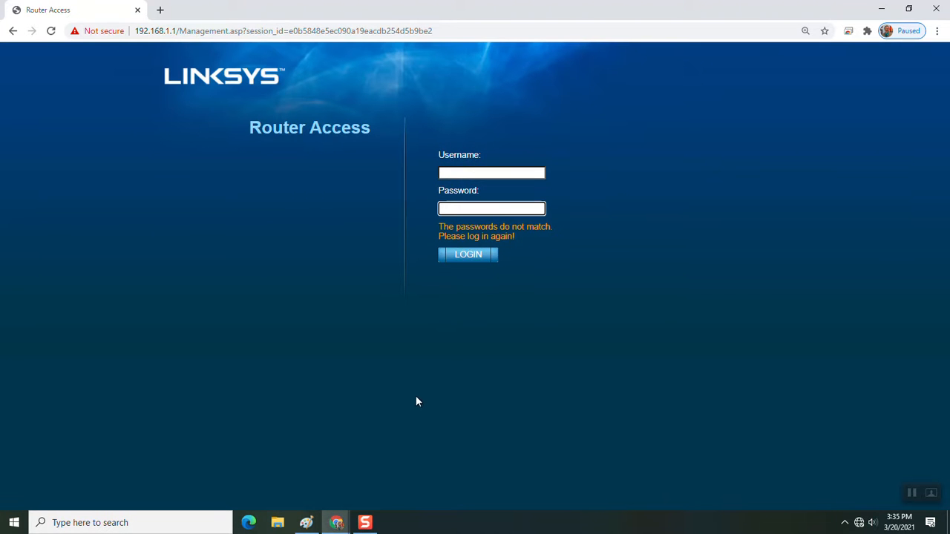
pyautogui.write('••••••••••')
pyautogui.click(470, 261)
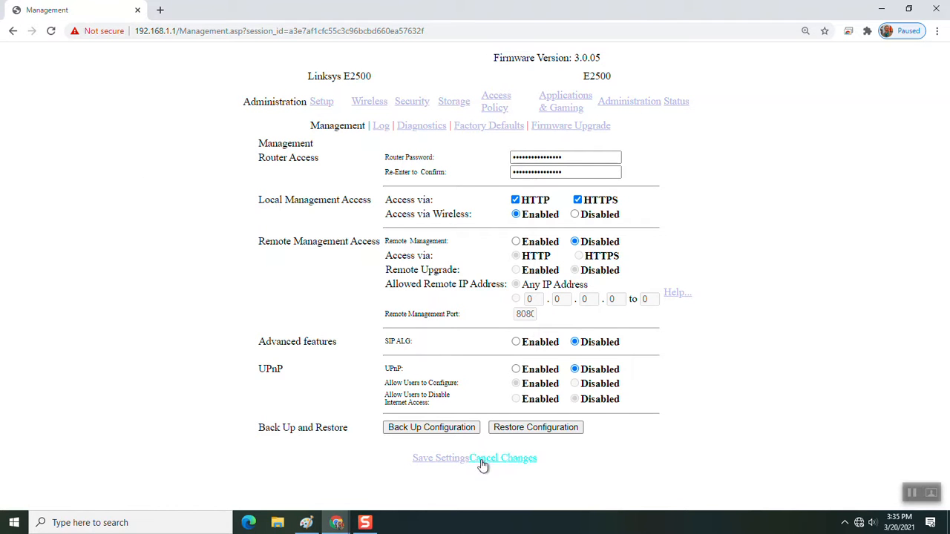
# Go to the Setup section's Basic Setup page
pyautogui.click(322, 102)
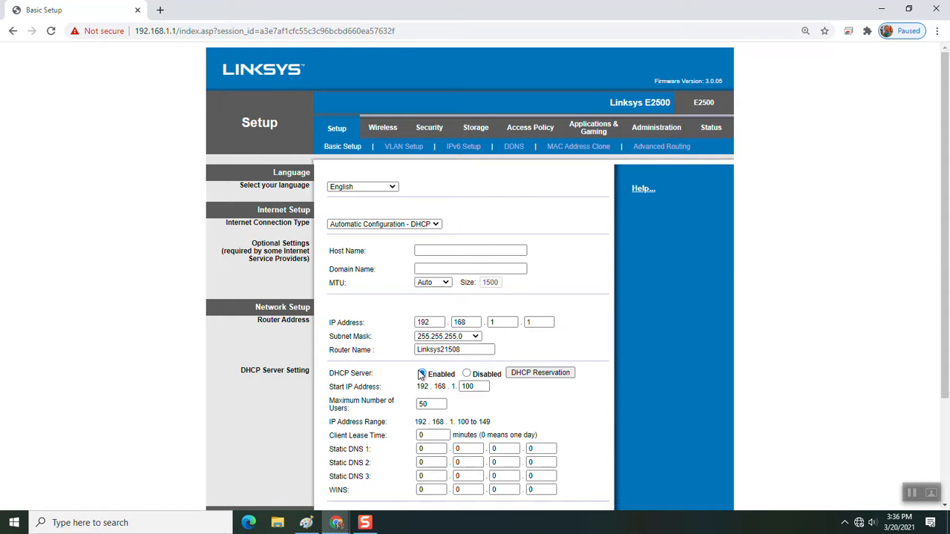
# Change the Router Name from Linksys21508 to Pluto
pyautogui.scroll(-1, 402, 359)
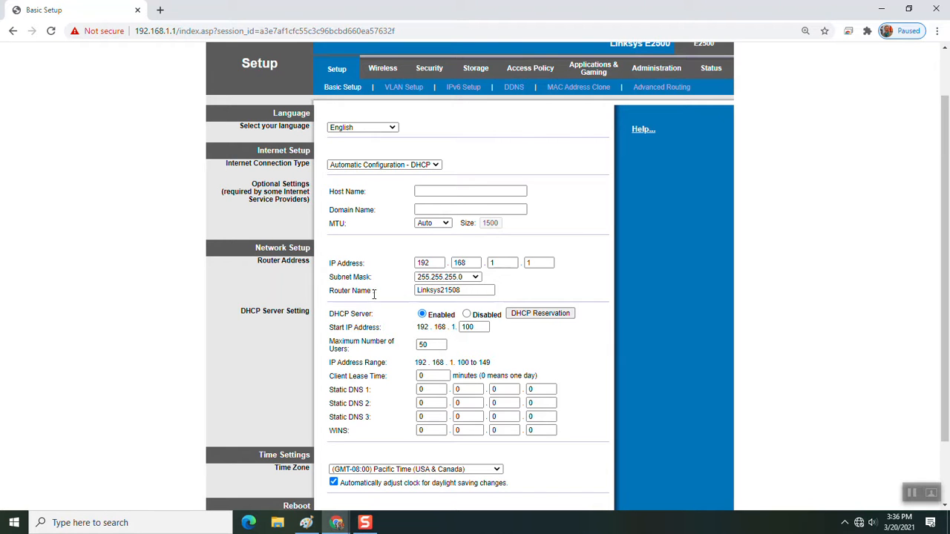
pyautogui.click(480, 291)
pyautogui.moveTo(475, 291); pyautogui.dragTo(400, 302)
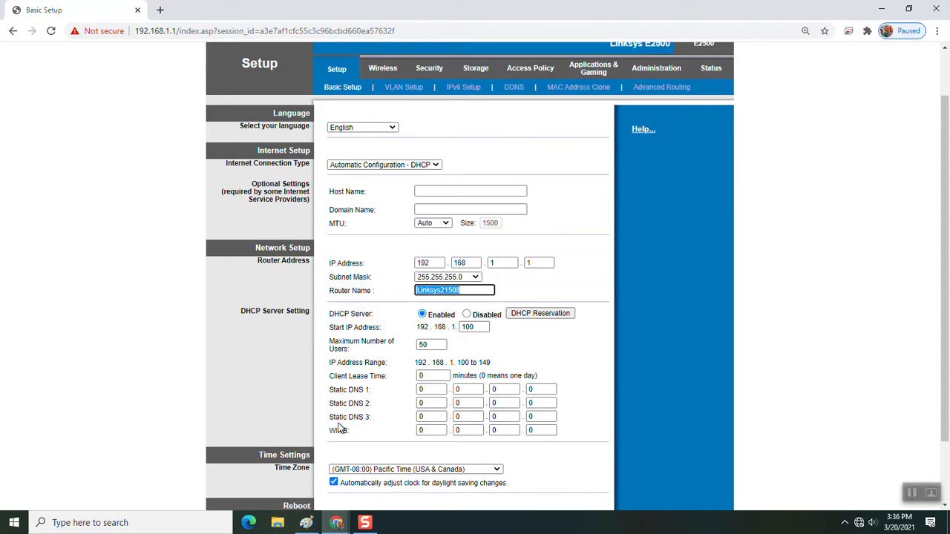
pyautogui.write('Pluto')
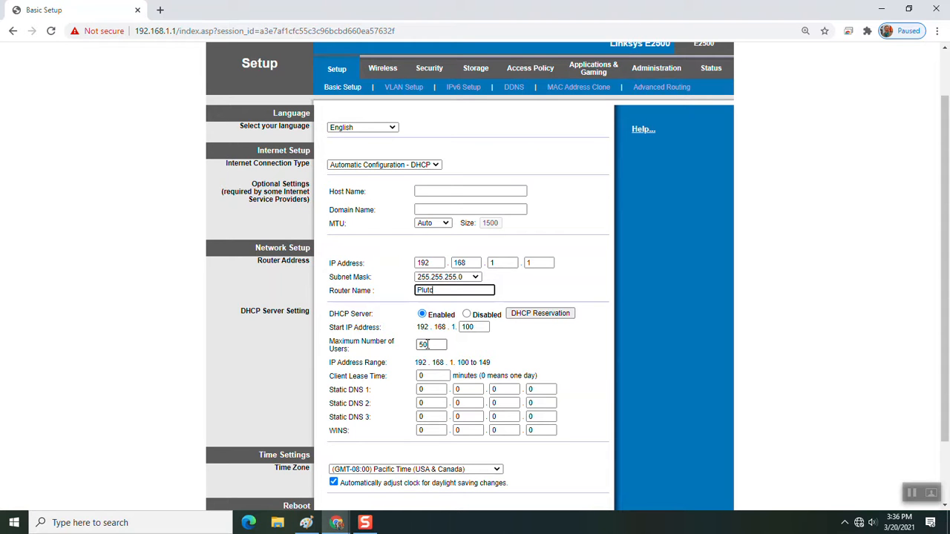
# Set DHCP Maximum Number of Users to 16 and Host Name to pluto
pyautogui.doubleClick(431, 345)
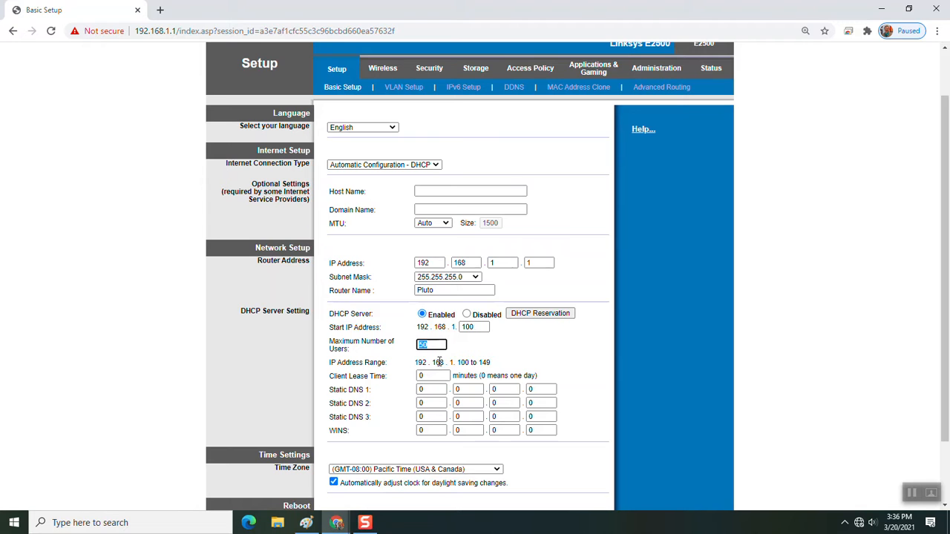
pyautogui.write('12')
pyautogui.click(444, 192)
pyautogui.write('pluto')
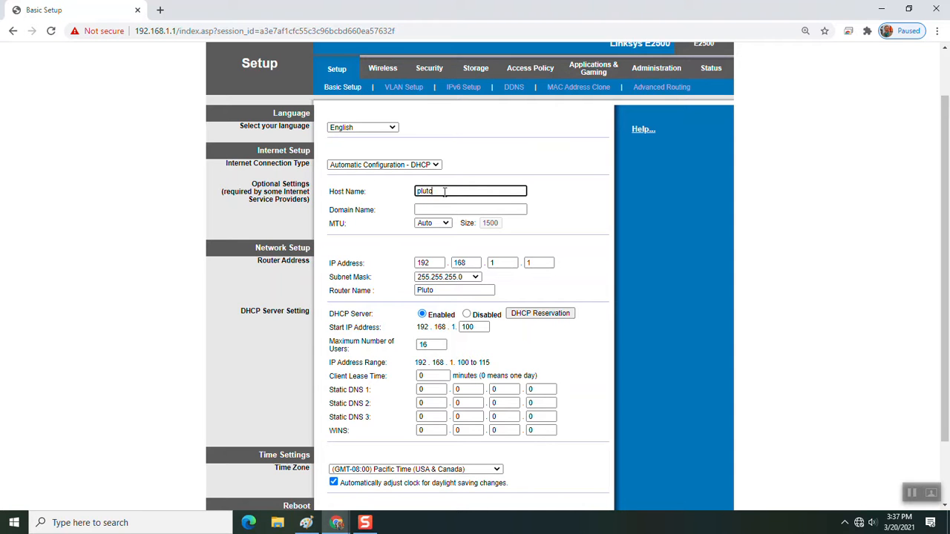
# Choose the Atlantic Time (Canada), Brazil West time zone and save Basic Setup
pyautogui.click(373, 472)
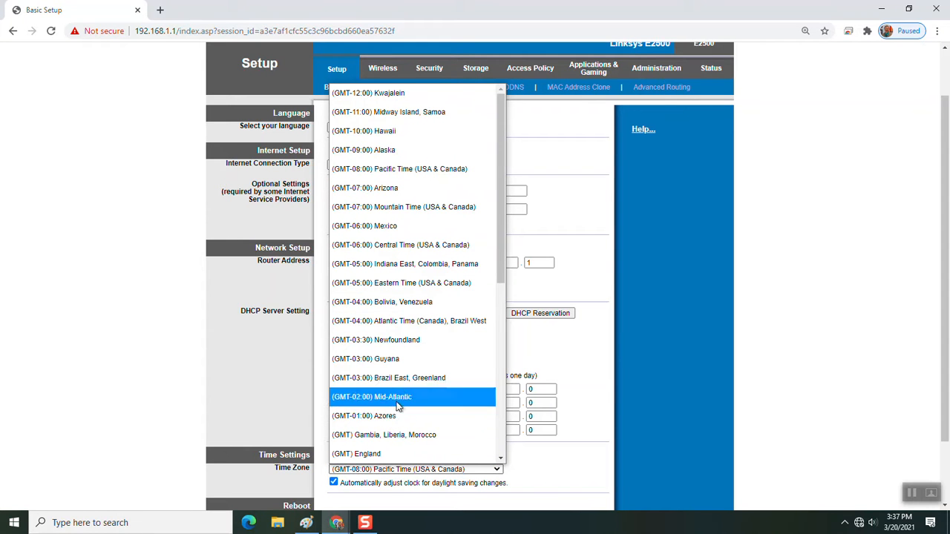
pyautogui.click(420, 322)
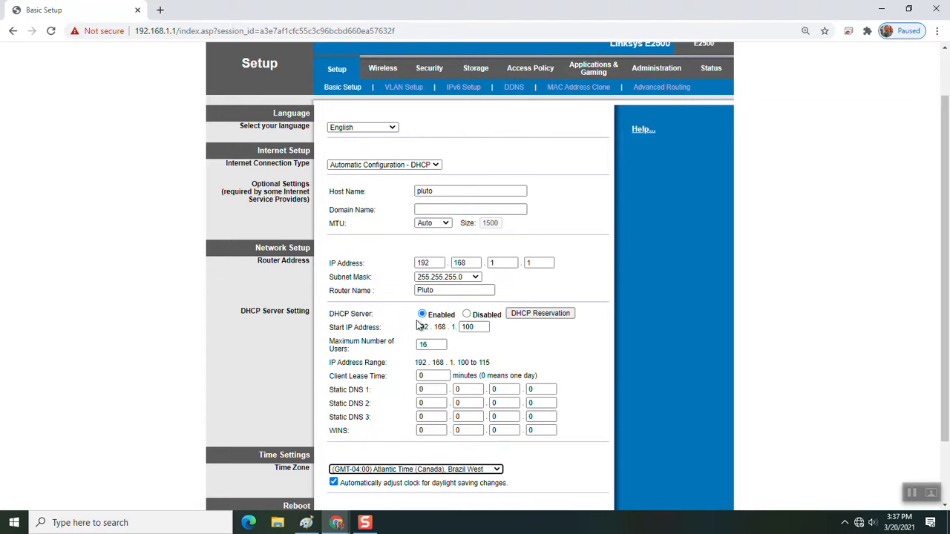
pyautogui.scroll(-2, 607, 425)
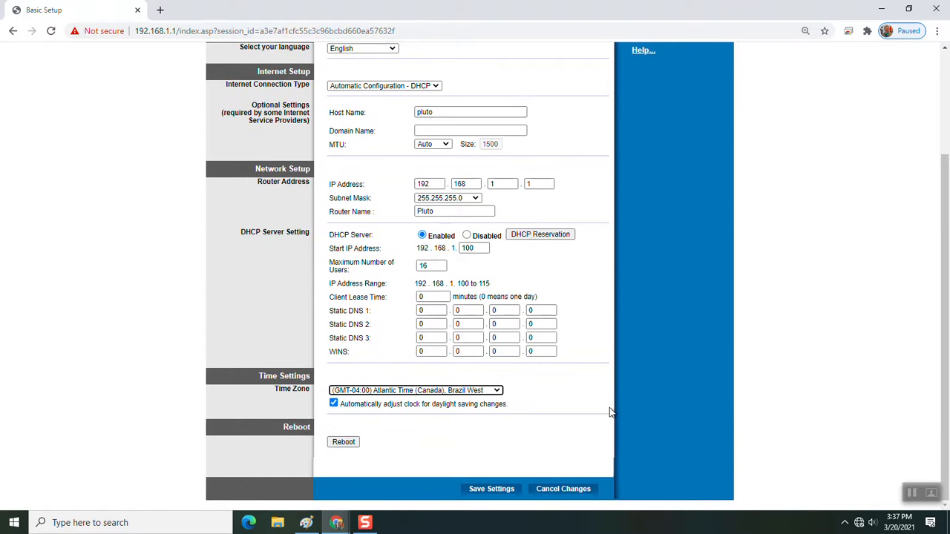
pyautogui.click(501, 492)
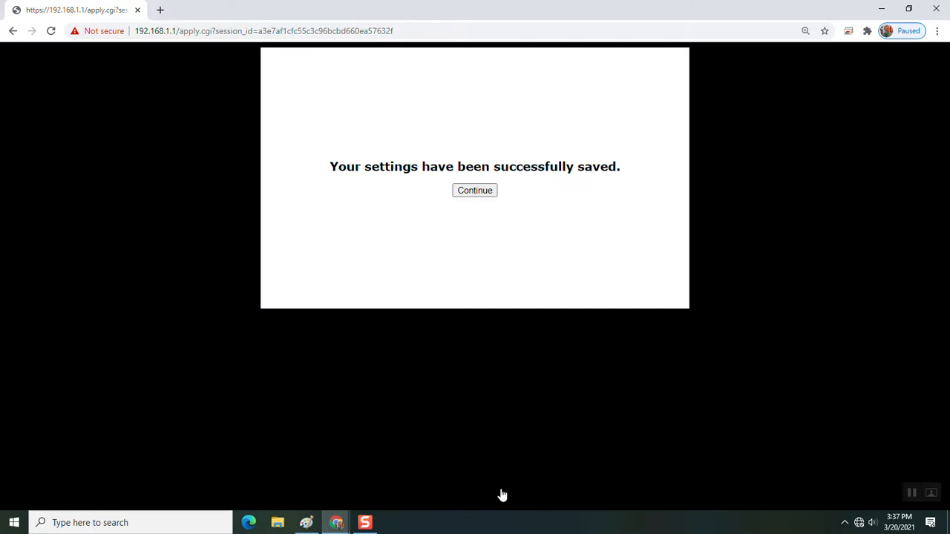
# Dismiss the save confirmation, look at VLAN Setup, then open IPv6 Setup
pyautogui.click(492, 191)
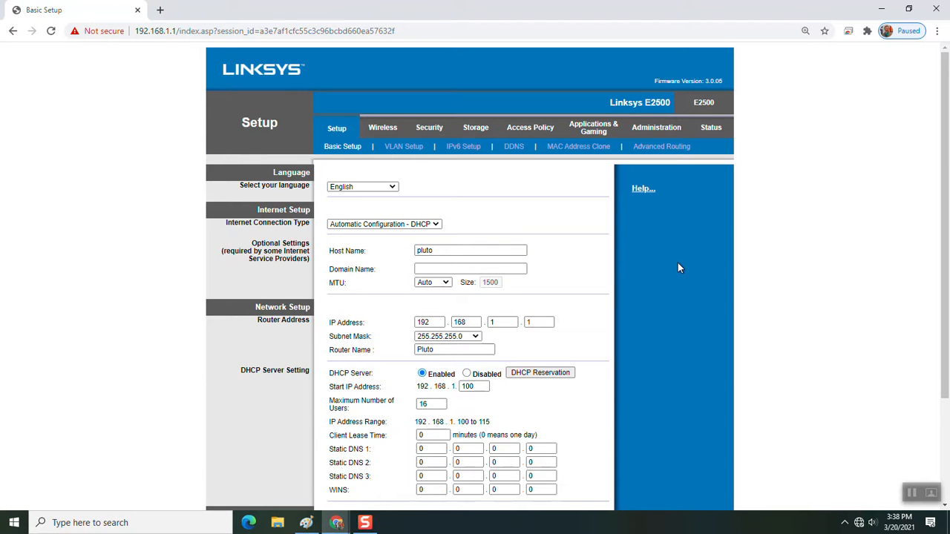
pyautogui.click(404, 147)
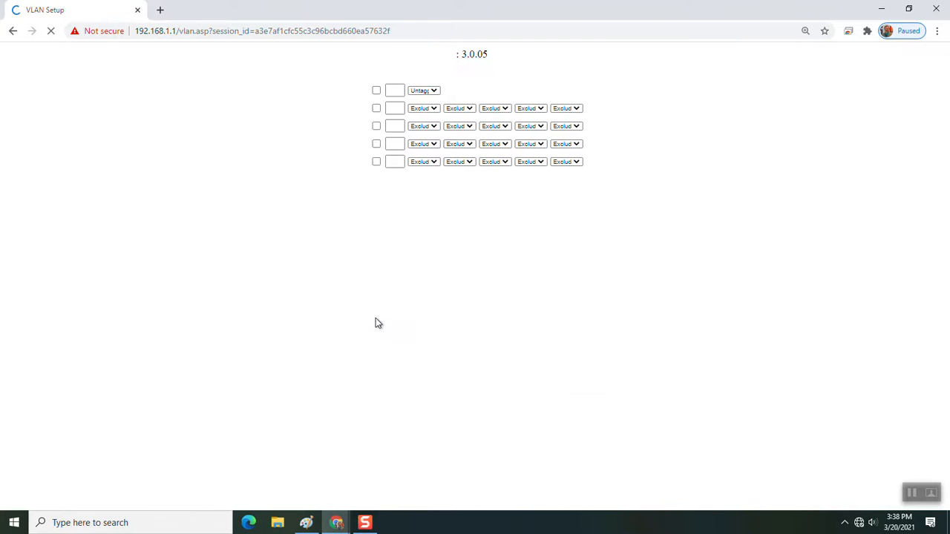
pyautogui.click(14, 32)
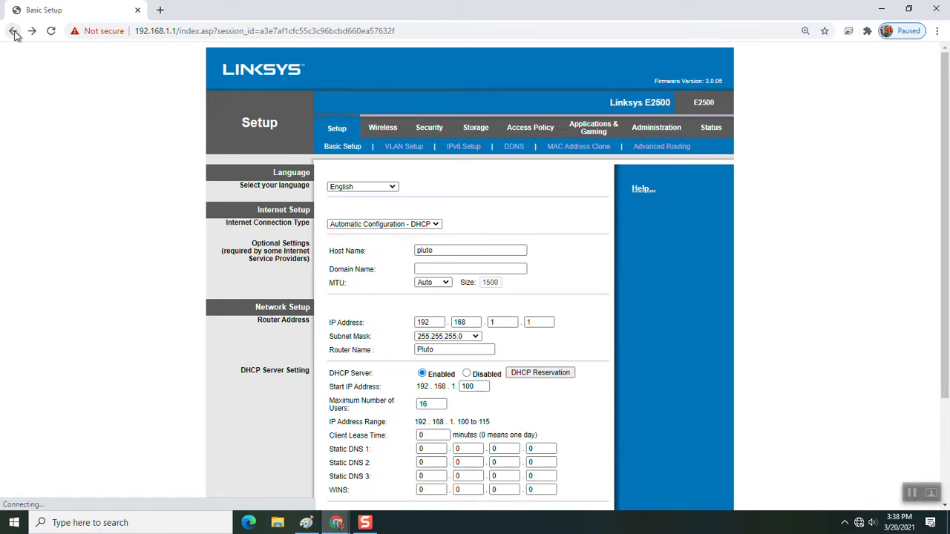
pyautogui.click(464, 148)
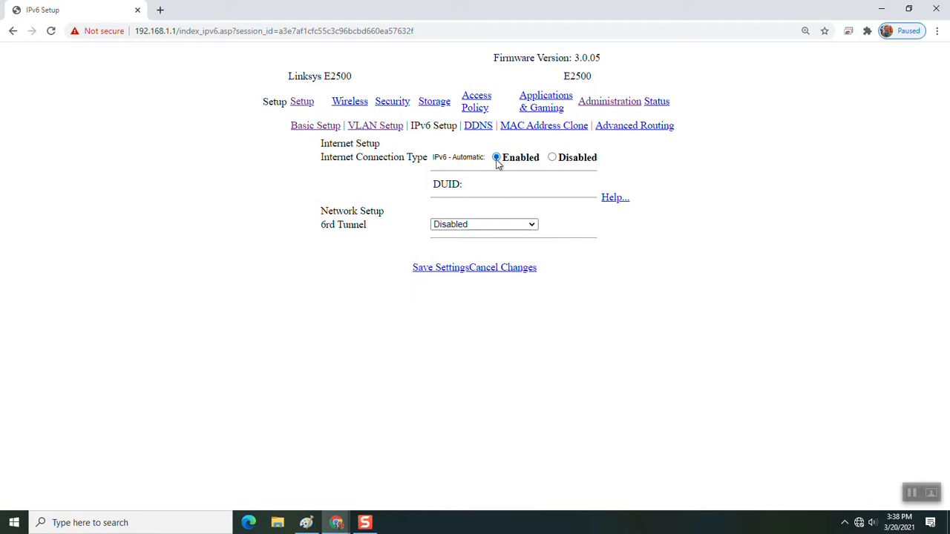
# Disable IPv6 - Automatic and save the IPv6 setting
pyautogui.click(552, 158)
pyautogui.click(450, 269)
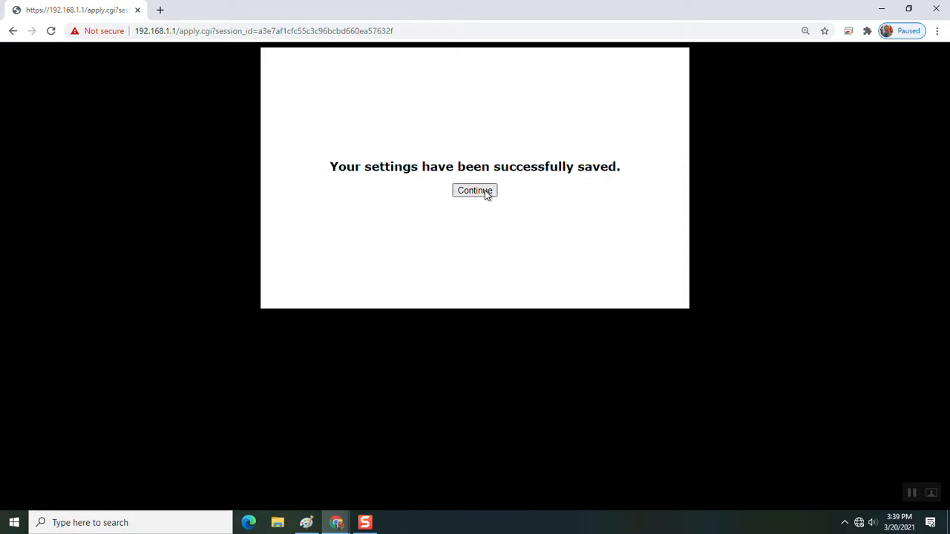
# Navigate back from the save confirmation and open the Wireless settings section
pyautogui.click(482, 190)
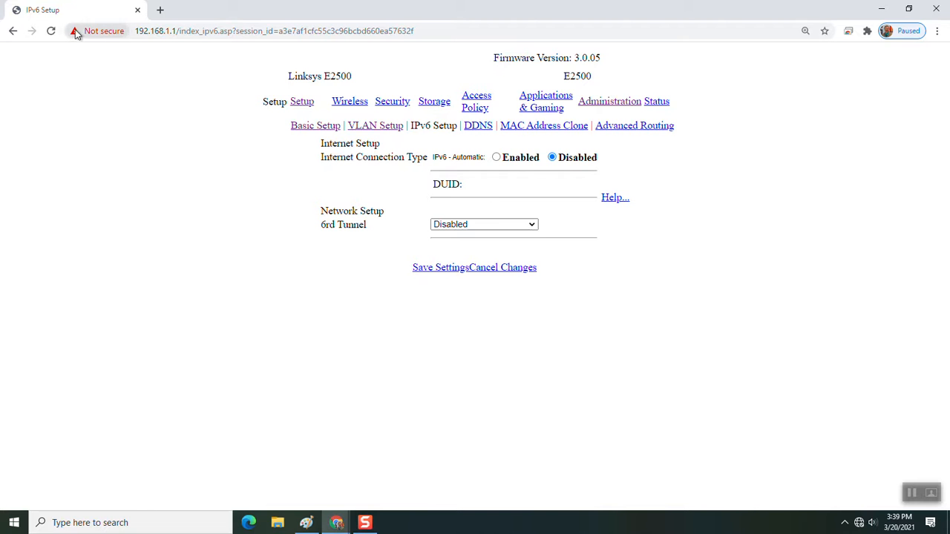
pyautogui.click(13, 31)
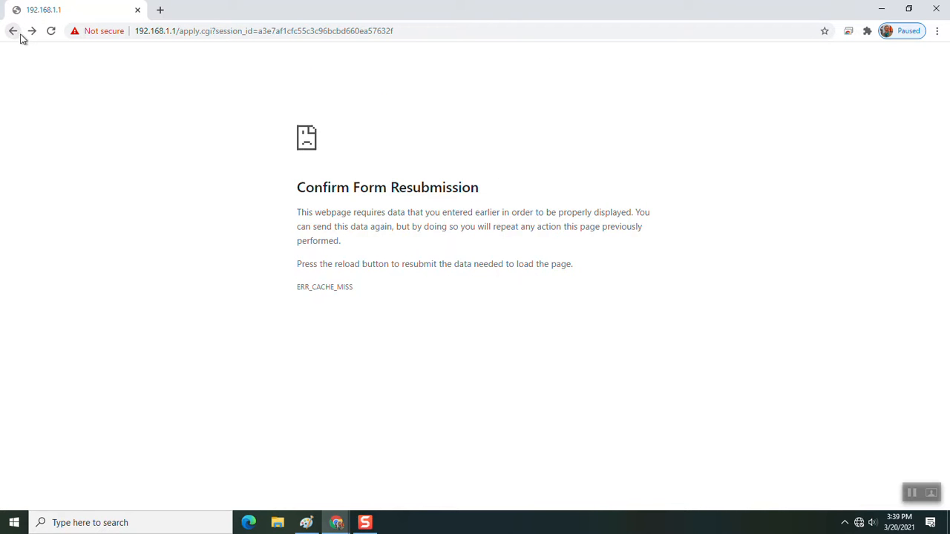
pyautogui.click(20, 35)
pyautogui.click(14, 31)
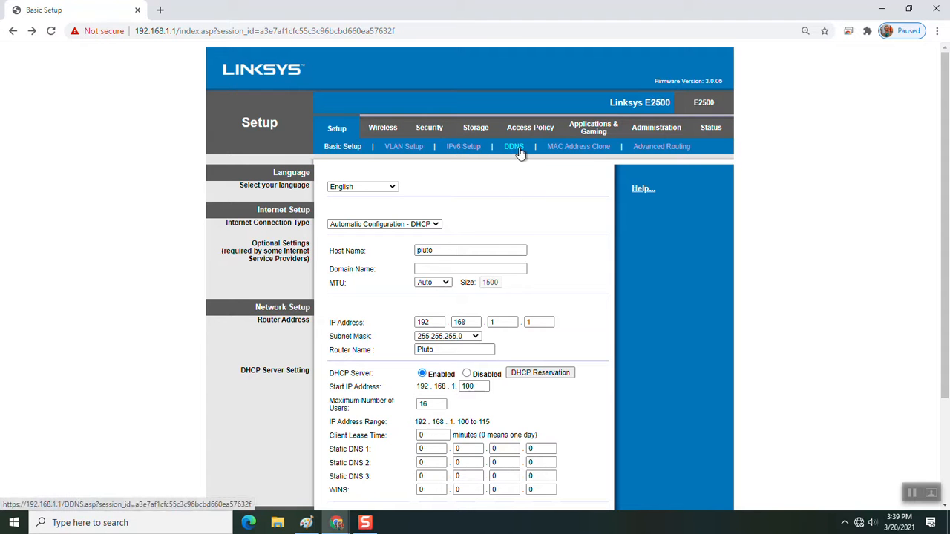
pyautogui.click(391, 134)
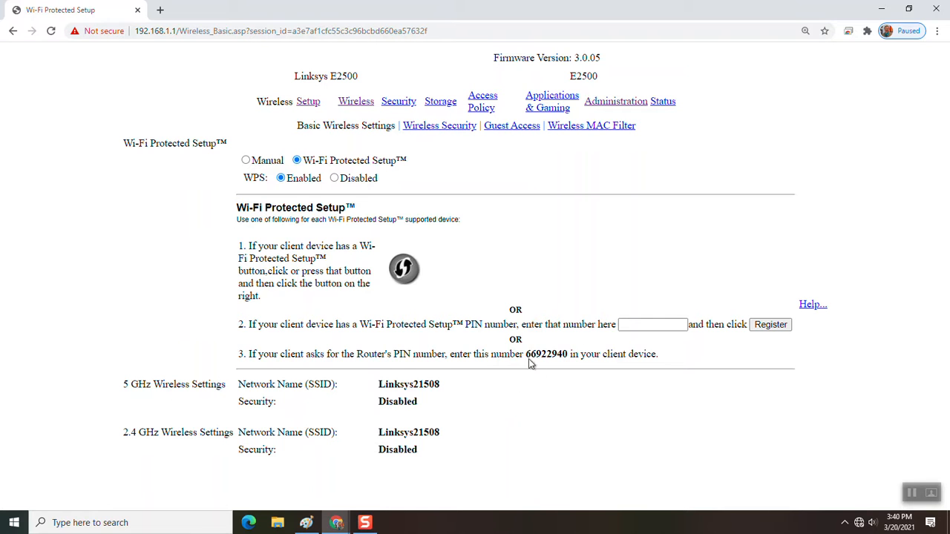
# Disable WPS and switch Basic Wireless Settings to Manual configuration
pyautogui.click(336, 180)
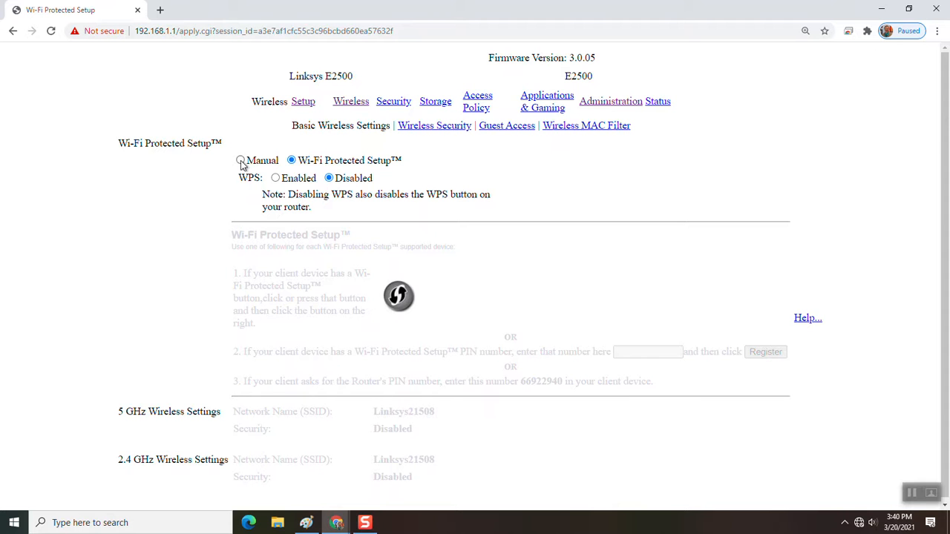
pyautogui.click(241, 161)
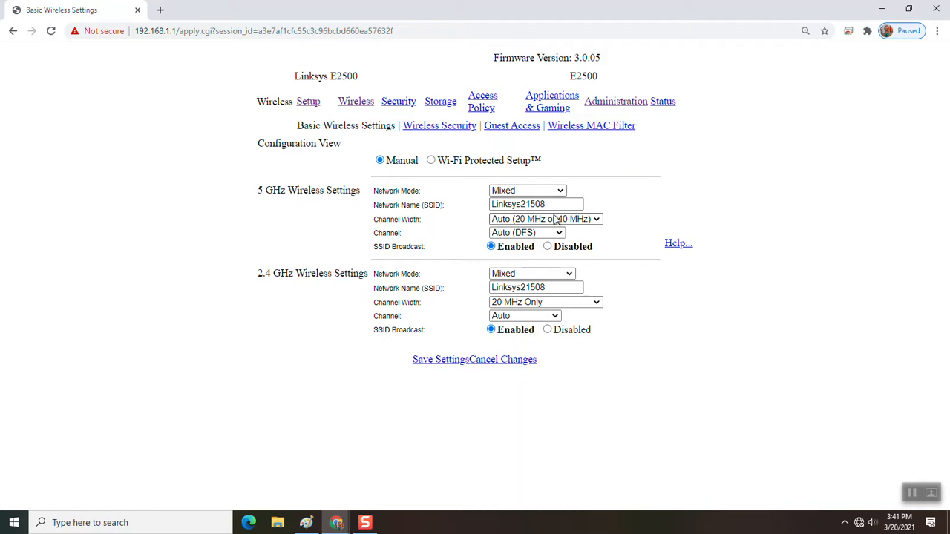
# Replace the 5 GHz SSID Linksys21508 with Smith_WiFi_5GHz
pyautogui.moveTo(553, 205); pyautogui.dragTo(486, 207)
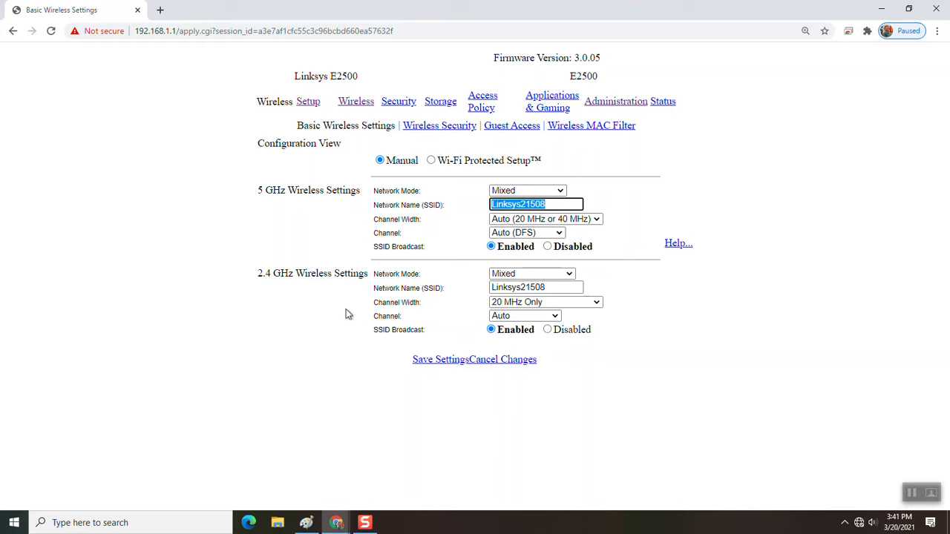
pyautogui.write('Smith')
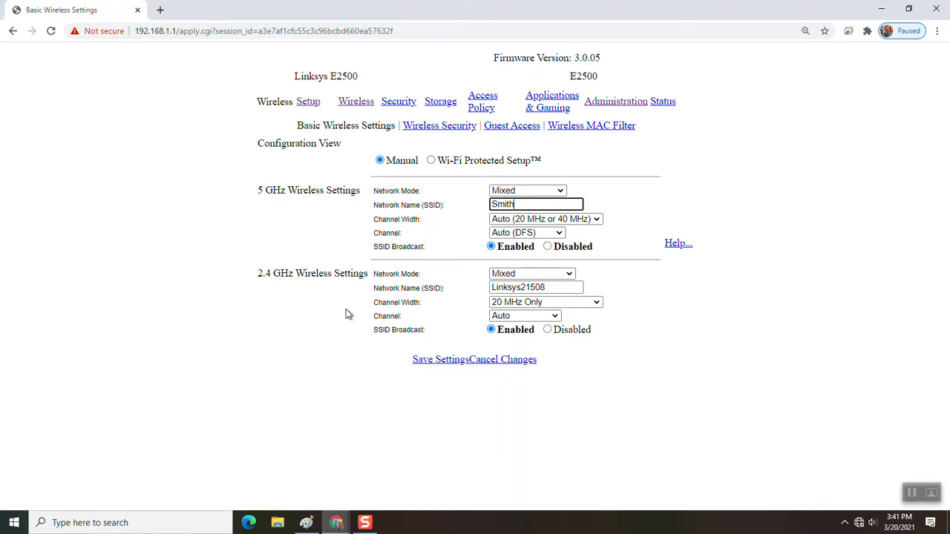
pyautogui.write('_WiFi_5GHz')
# Replace the 2.4 GHz network name Linksys21508 with Smith_WiFi_24Ghz
pyautogui.moveTo(549, 291); pyautogui.dragTo(481, 300)
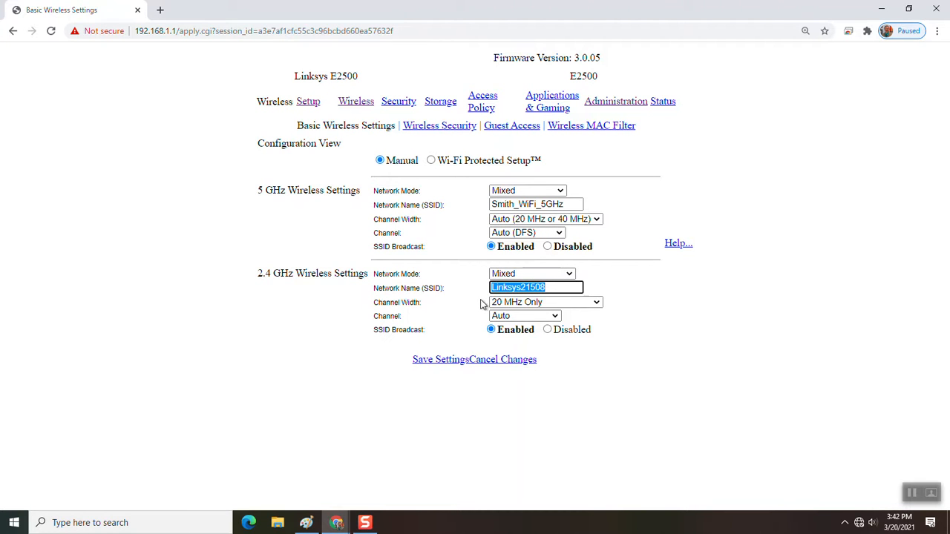
pyautogui.write('Smith')
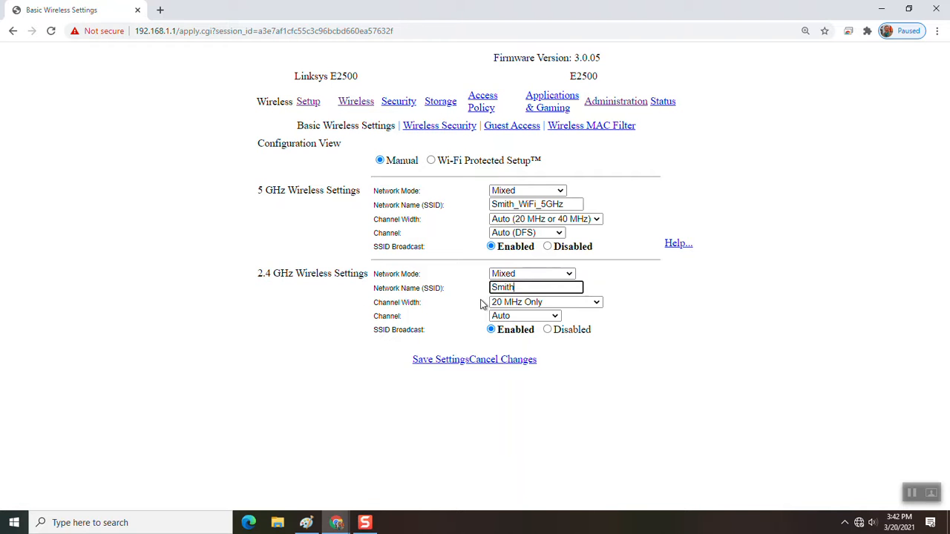
pyautogui.write('_WiFi_24Ghz')
# Save the new network names, continue past the confirmation, and bring up the Wi-Fi network list
pyautogui.click(424, 364)
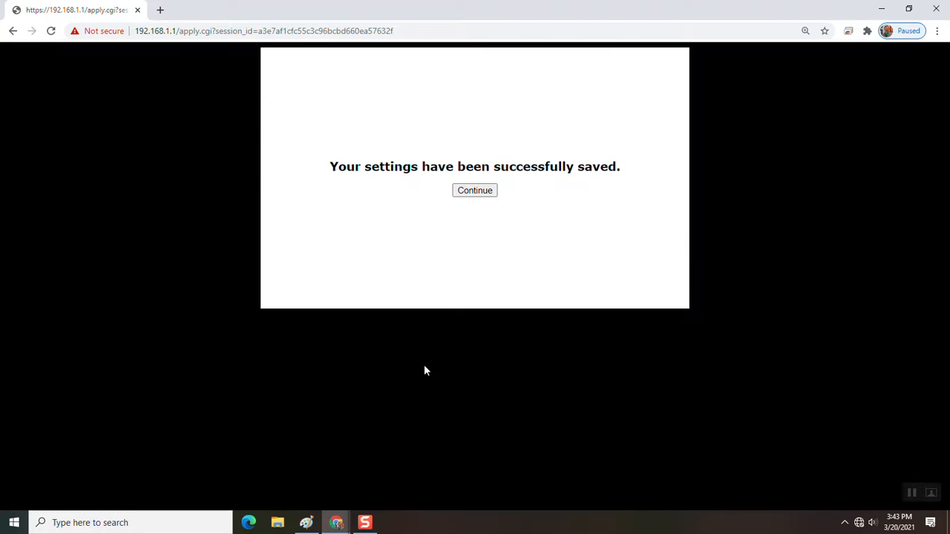
pyautogui.click(467, 192)
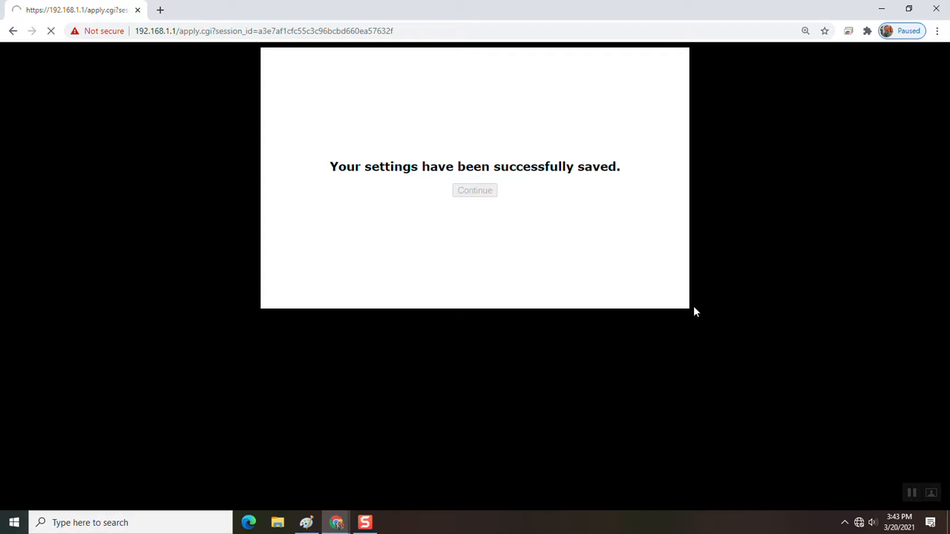
pyautogui.click(861, 524)
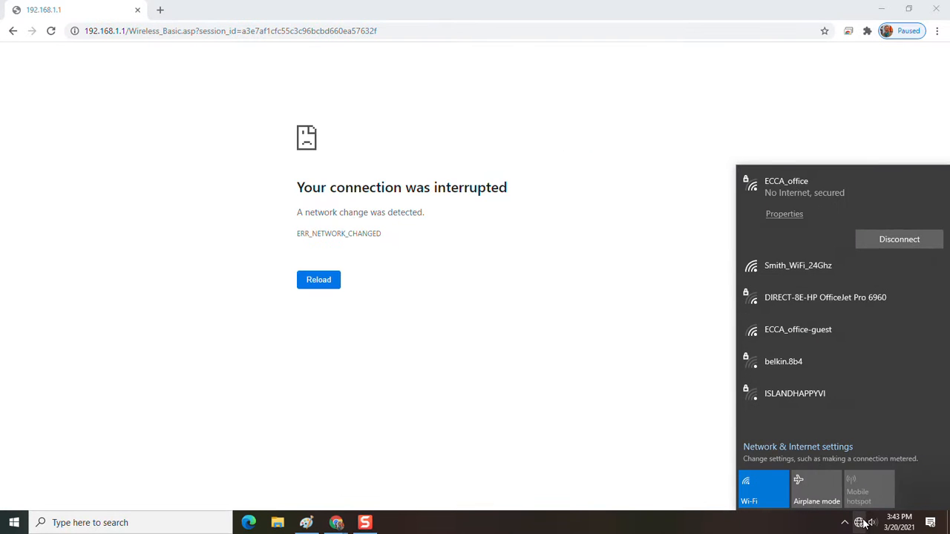
# Connect the PC to Smith_WiFi_24Ghz and go to the router's Wireless Security page
pyautogui.click(810, 271)
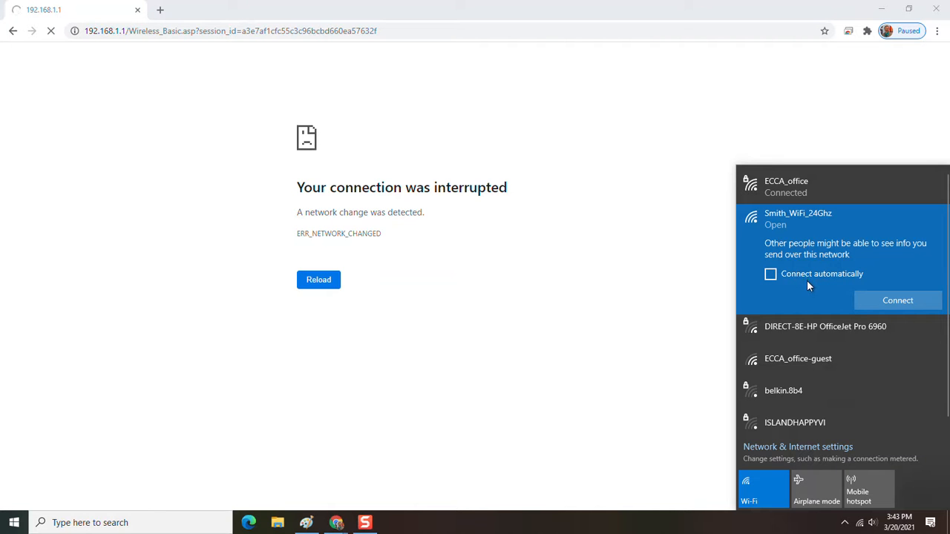
pyautogui.click(884, 301)
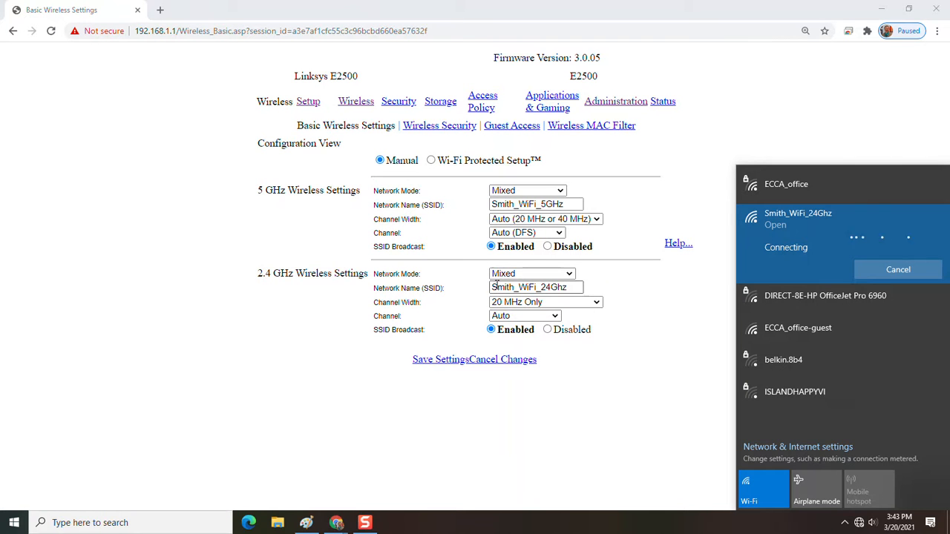
pyautogui.click(438, 128)
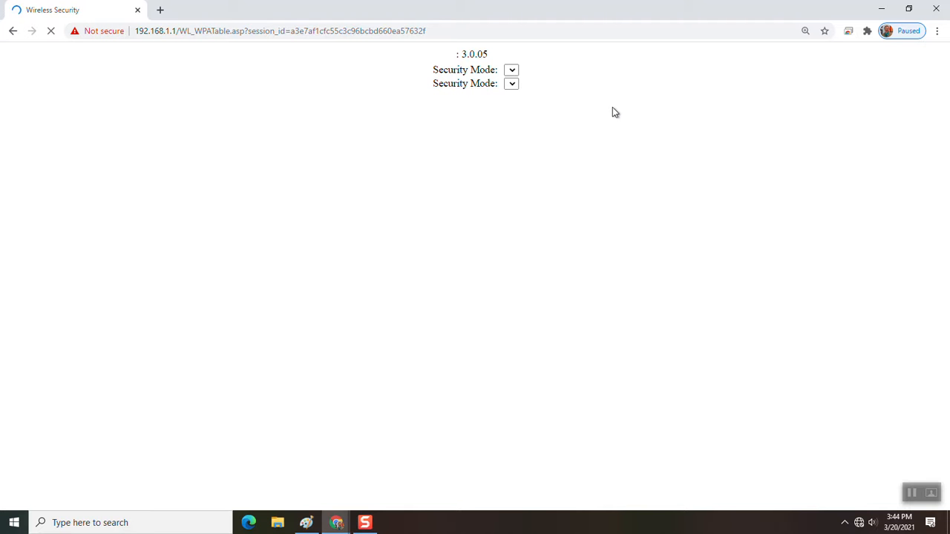
# Wait for the Wireless Security page to finish loading, trying the first Security Mode dropdown
pyautogui.click(512, 72)
pyautogui.click(911, 494)
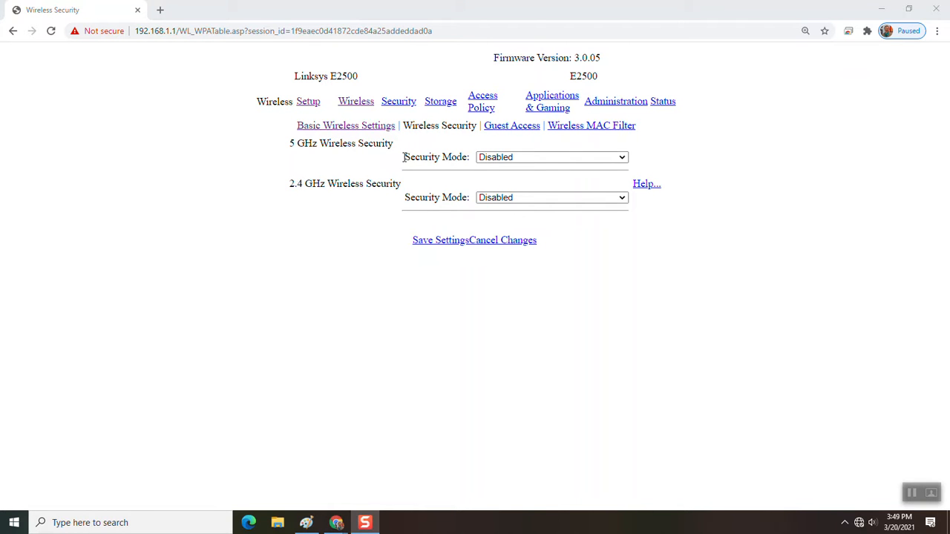
# Choose WPA2 Personal in the 5 GHz and 2.4 GHz Security Mode dropdowns
pyautogui.click(503, 164)
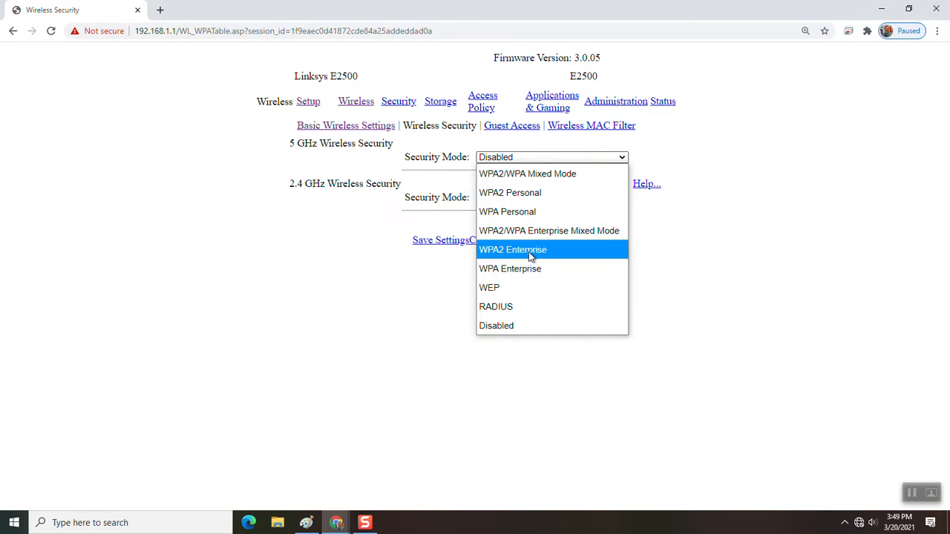
pyautogui.click(547, 196)
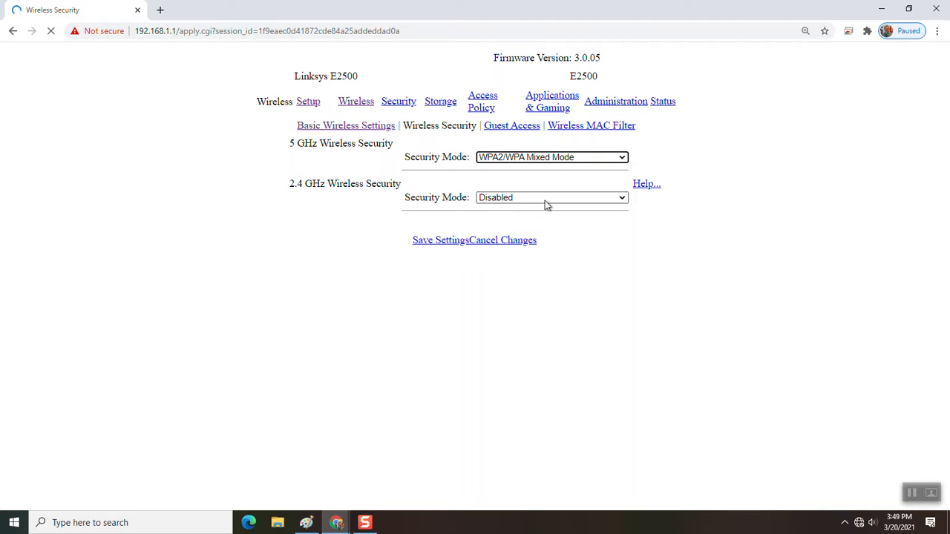
pyautogui.click(539, 215)
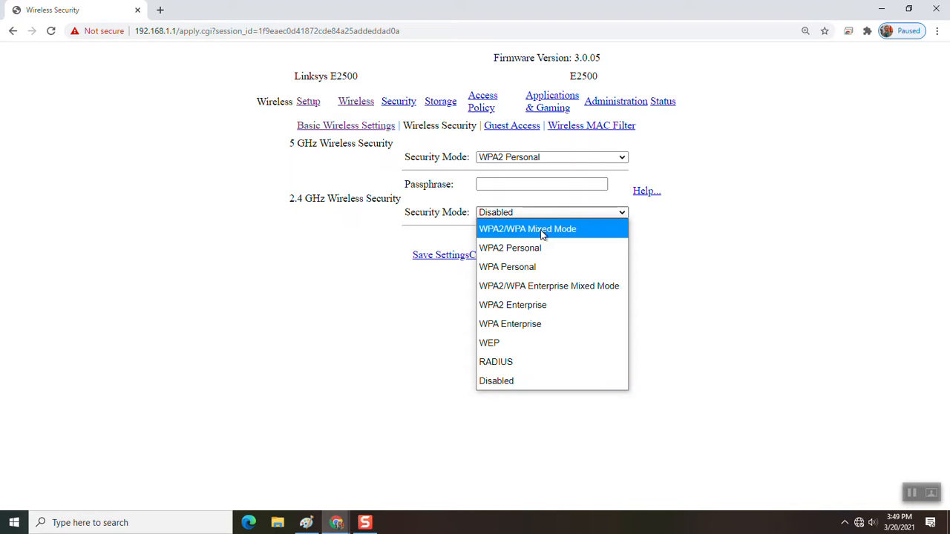
pyautogui.click(540, 247)
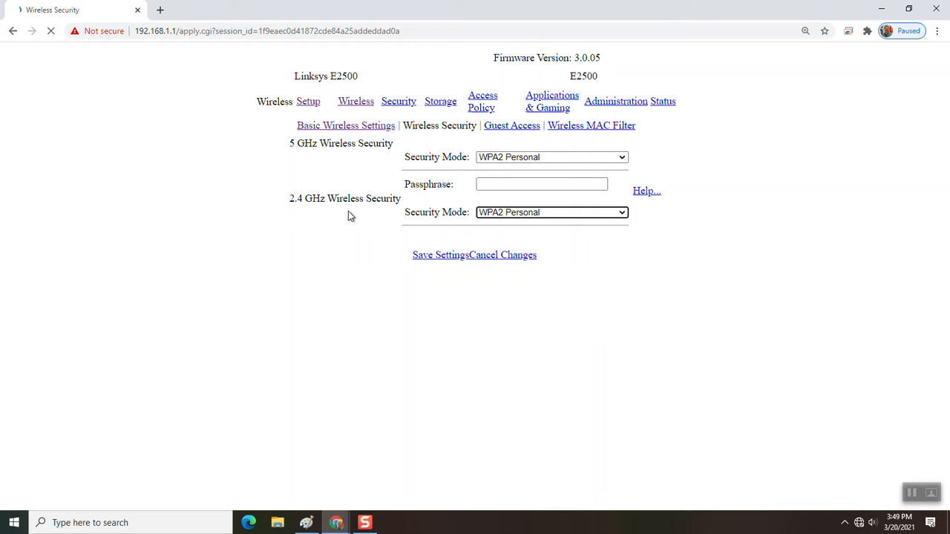
# Type the new passphrase into the 5 GHz Passphrase field, correcting an initial typo
pyautogui.click(486, 186)
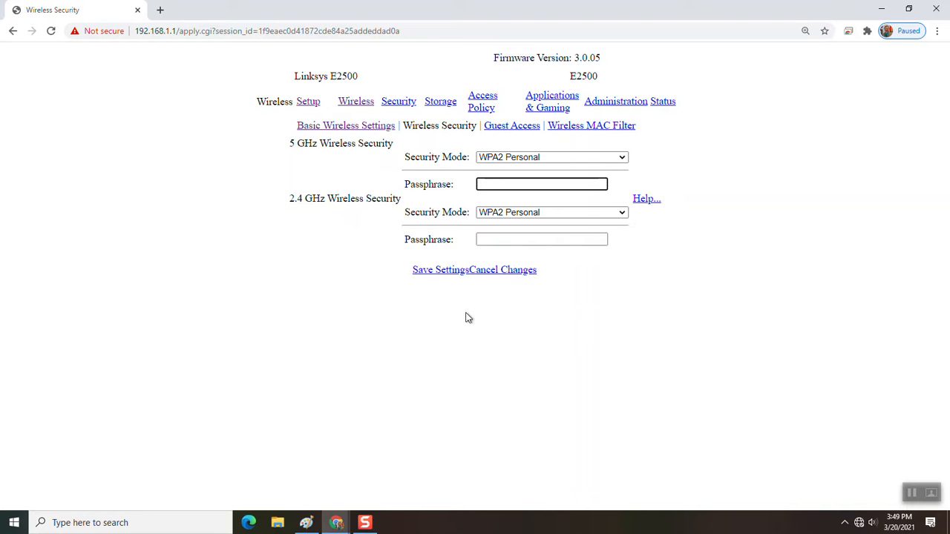
pyautogui.press('BackSpace')
pyautogui.press('BackSpace')
pyautogui.press('BackSpace')
pyautogui.press('BackSpace')
pyautogui.press('BackSpace')
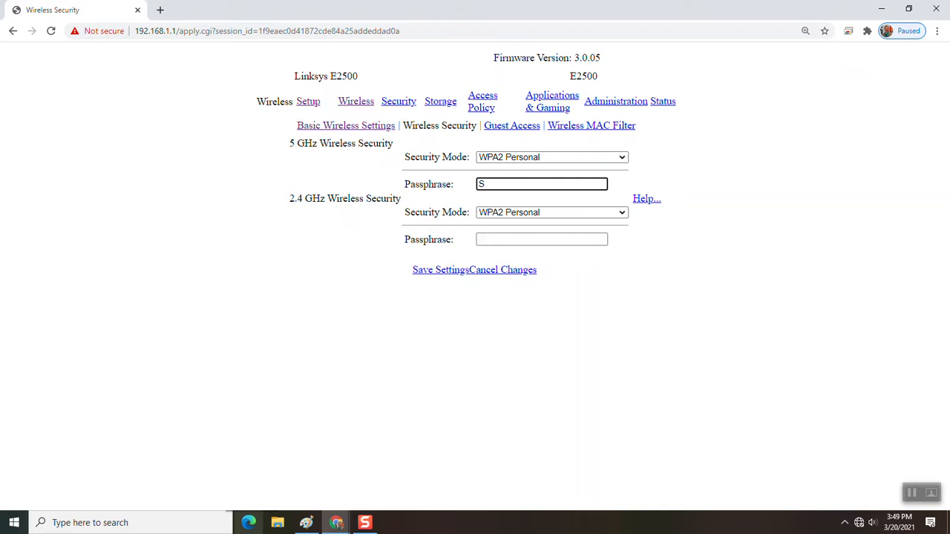
pyautogui.press('BackSpace')
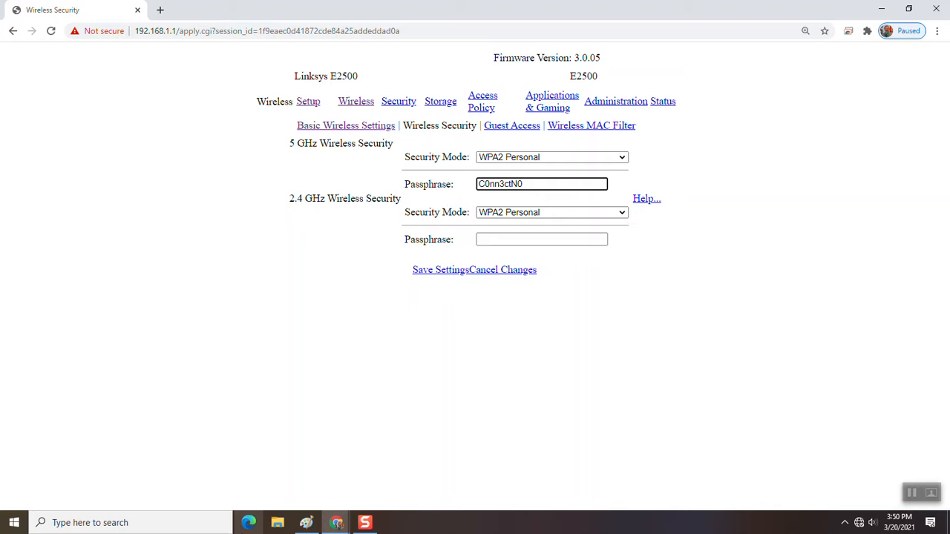
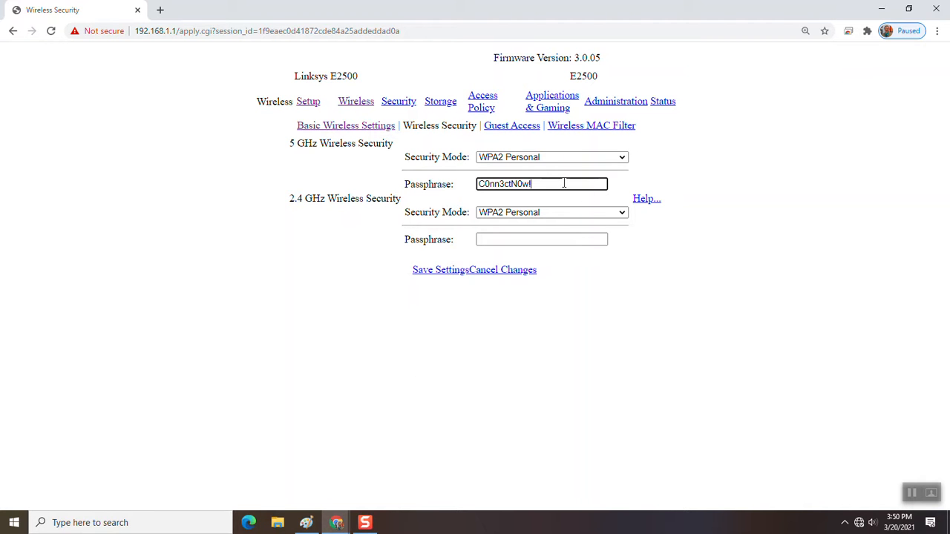
# Copy the 5 GHz passphrase into the 2.4 GHz Passphrase field
pyautogui.moveTo(566, 183); pyautogui.dragTo(475, 184)
pyautogui.hotkey('ctrl', 'c')
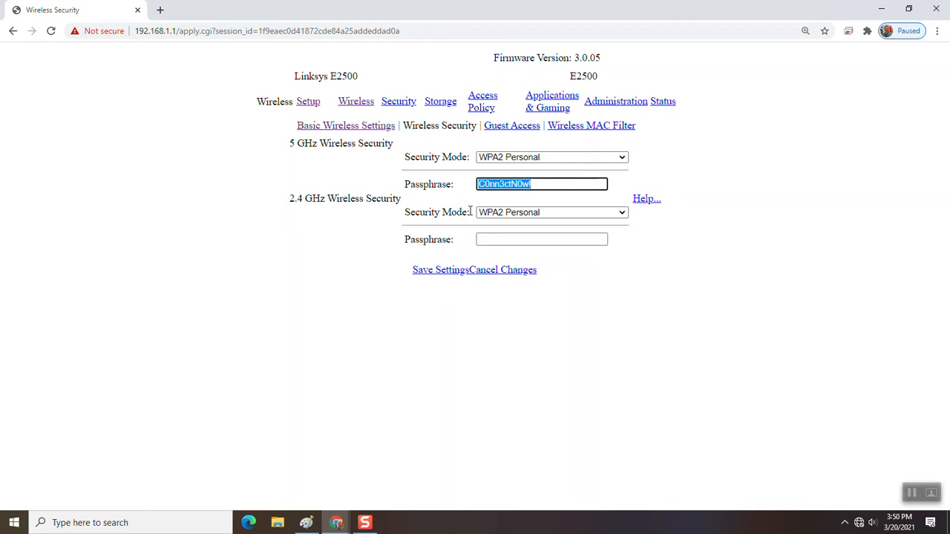
pyautogui.click(486, 239)
pyautogui.hotkey('ctrl', 'v')
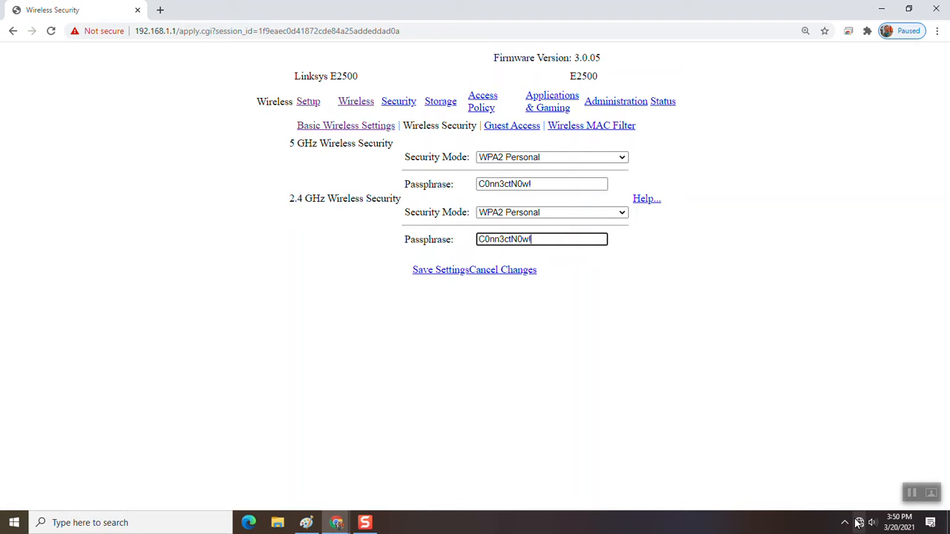
# Save the WPA2 Personal wireless security settings and continue past the confirmation
pyautogui.click(423, 273)
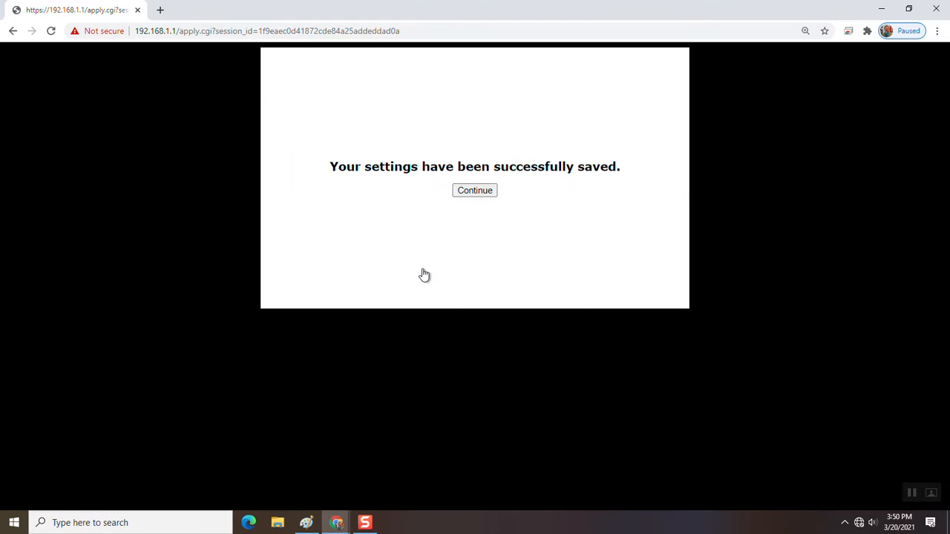
pyautogui.click(472, 192)
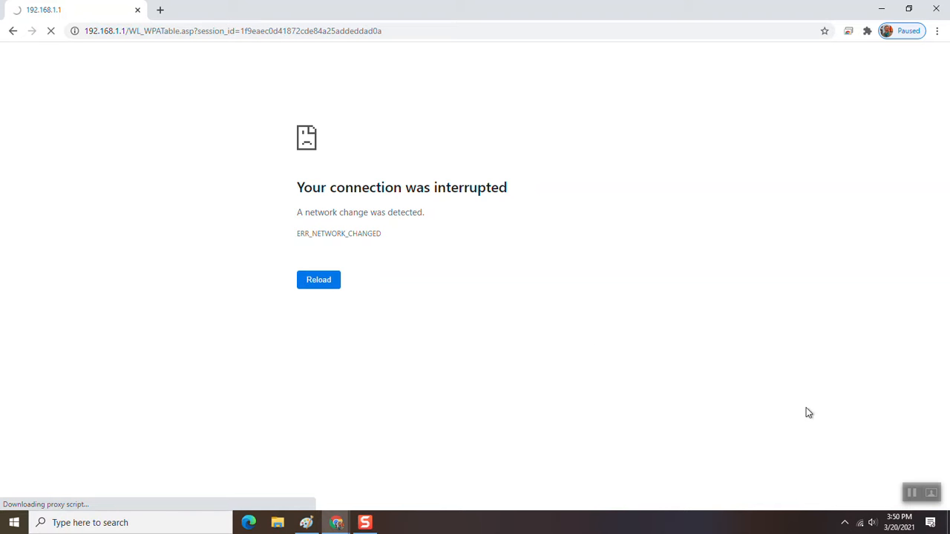
# Reconnect the PC to Smith_WiFi_24Ghz with the new security key, keeping it undiscoverable
pyautogui.click(860, 522)
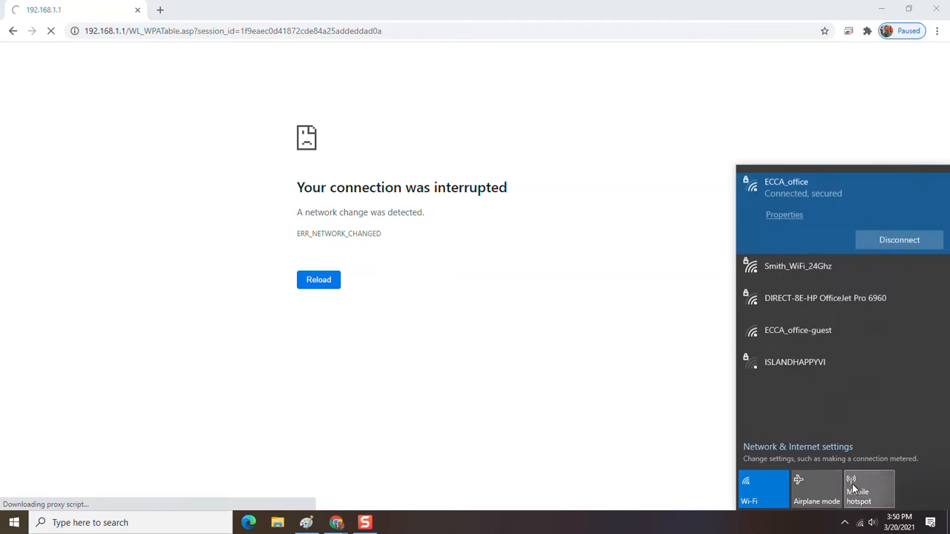
pyautogui.click(798, 268)
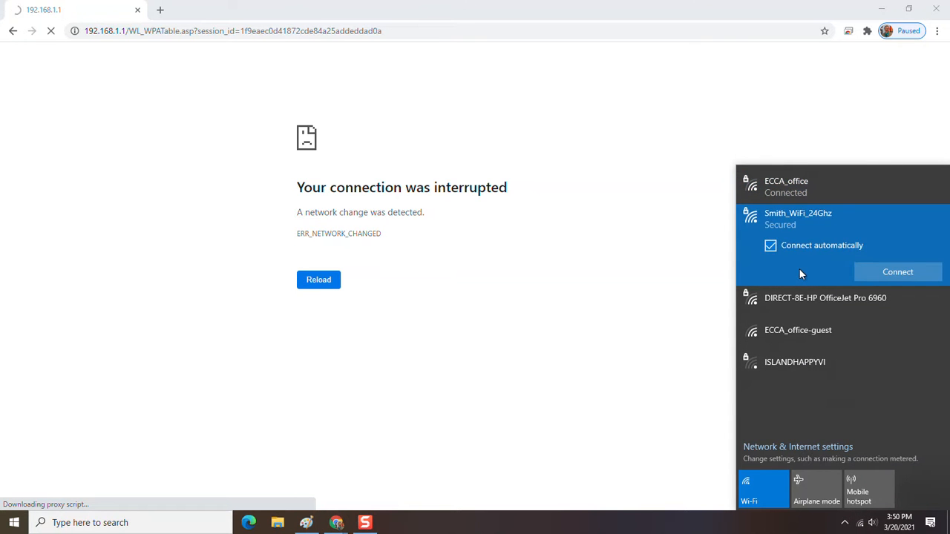
pyautogui.click(867, 272)
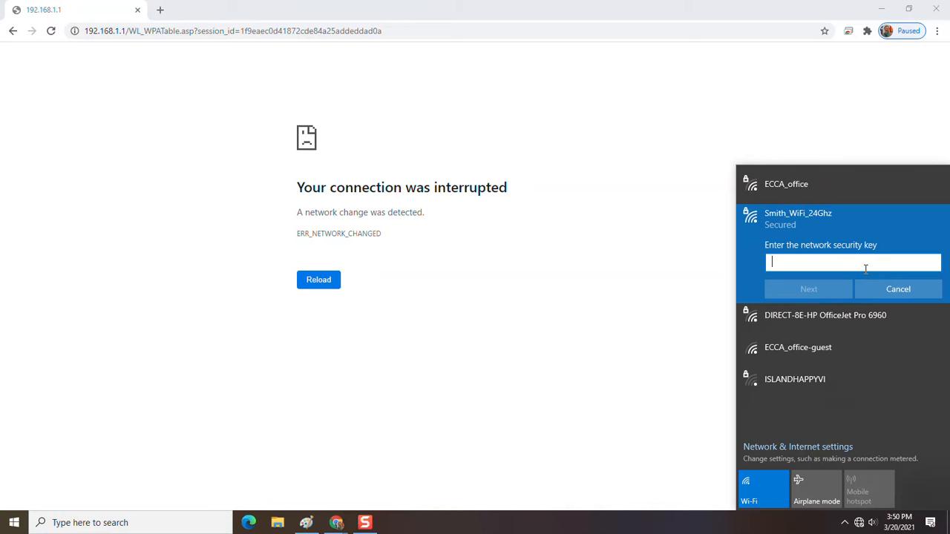
pyautogui.write('••••')
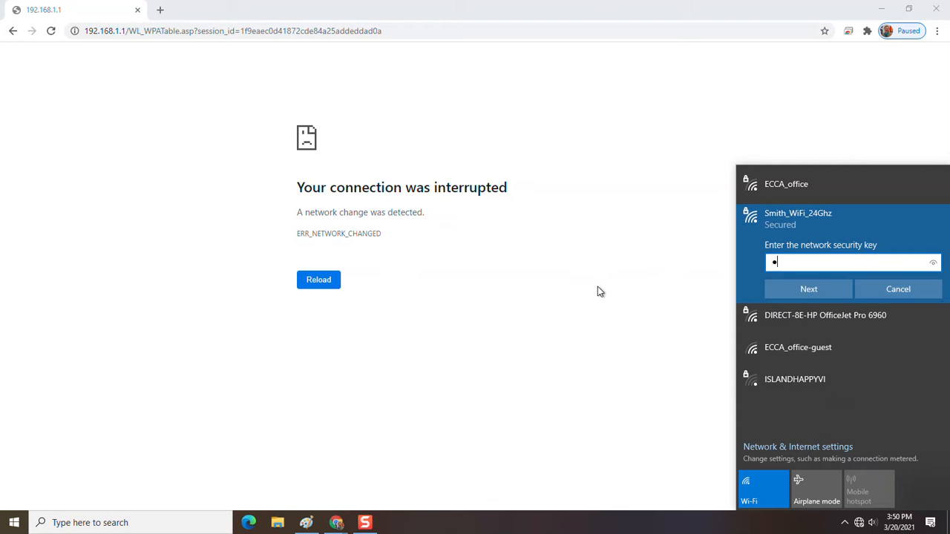
pyautogui.write('•••••••')
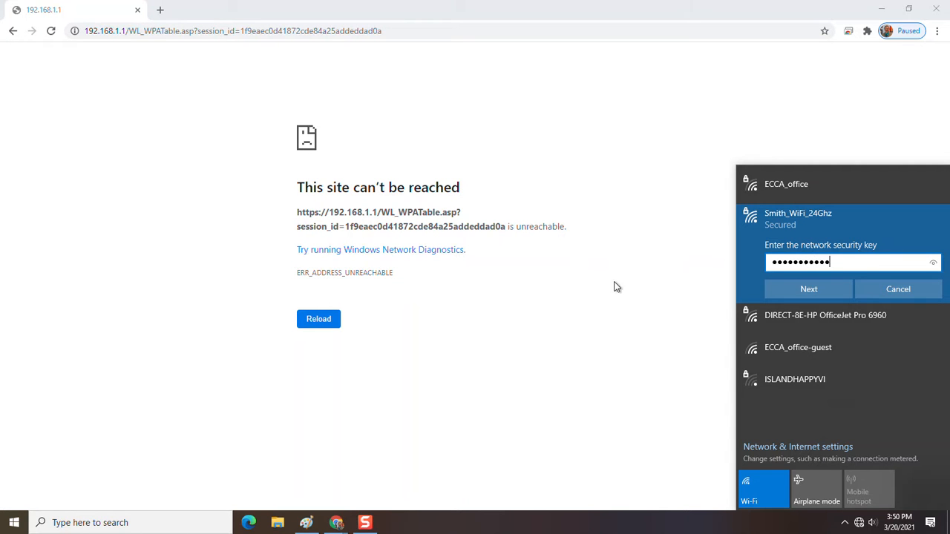
pyautogui.click(933, 264)
pyautogui.click(933, 263)
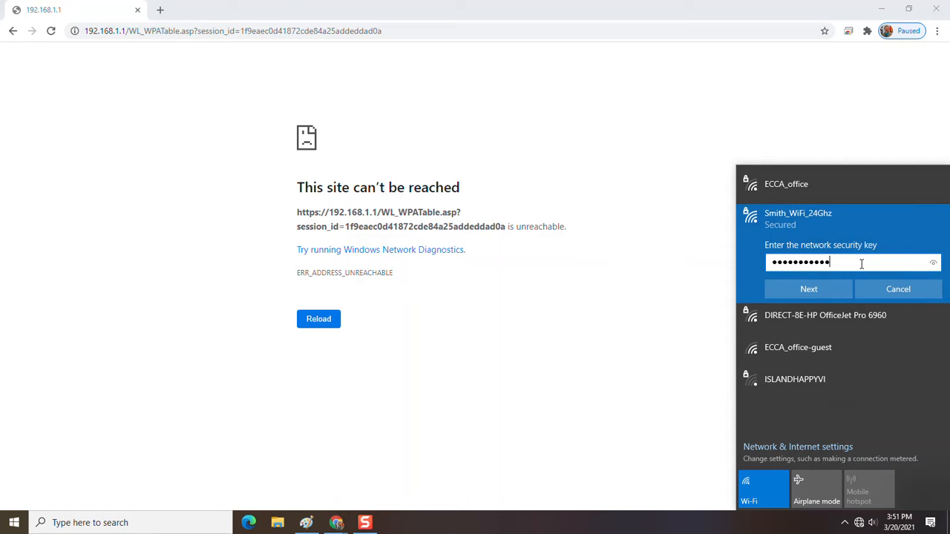
pyautogui.click(829, 289)
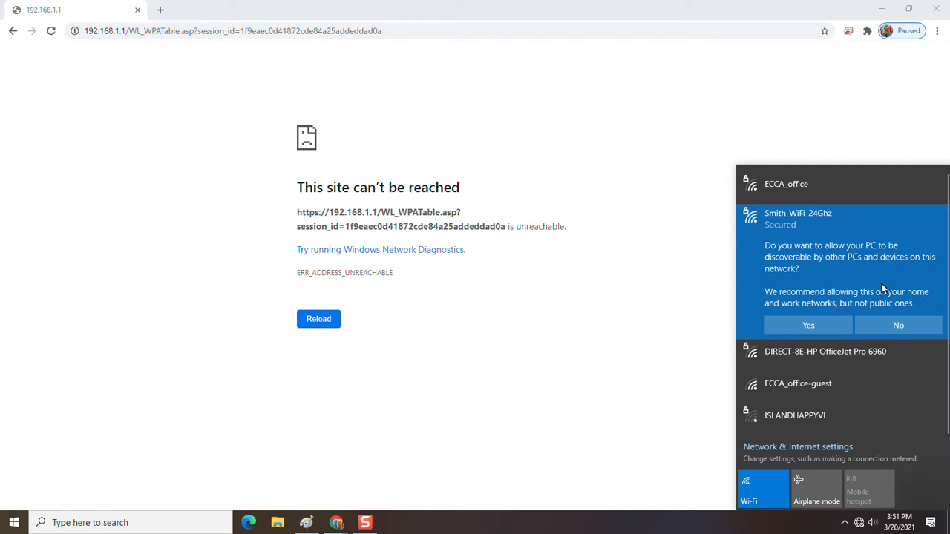
pyautogui.click(898, 327)
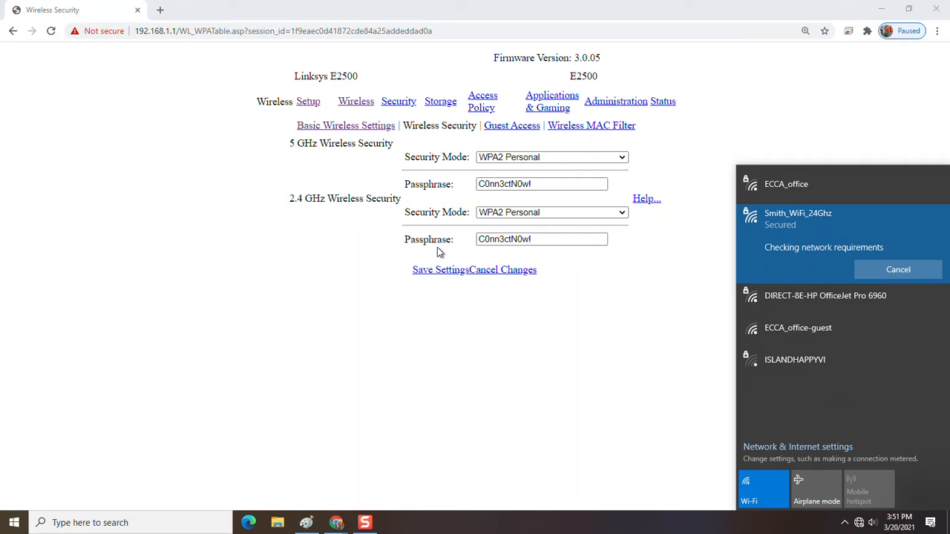
# Go to the router's Security tab to reach the Firewall page
pyautogui.click(409, 109)
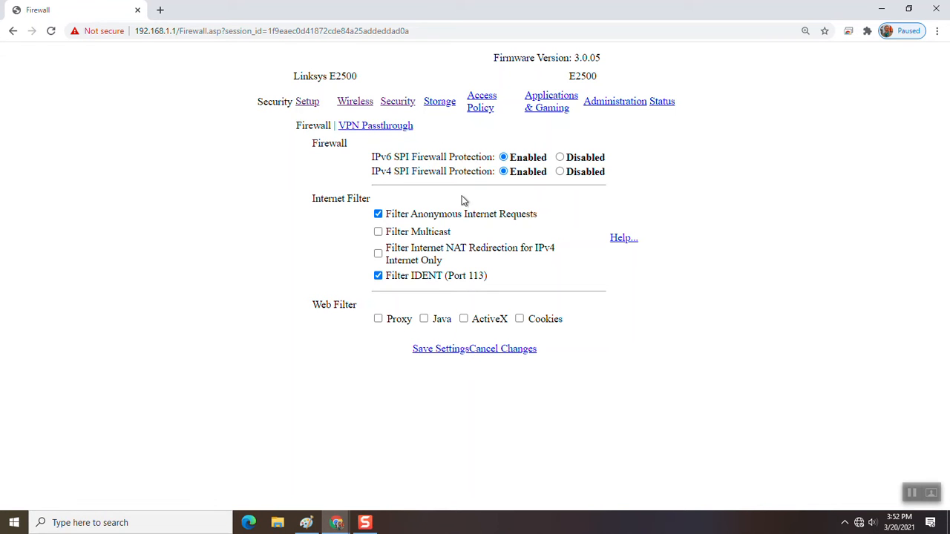
# Save the firewall settings with IPv6 and IPv4 SPI firewall protection enabled
pyautogui.click(447, 352)
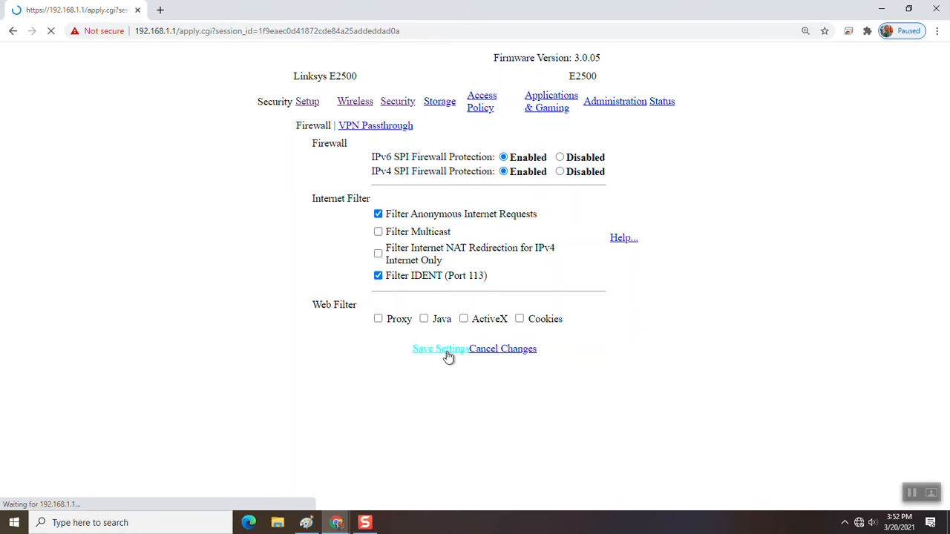